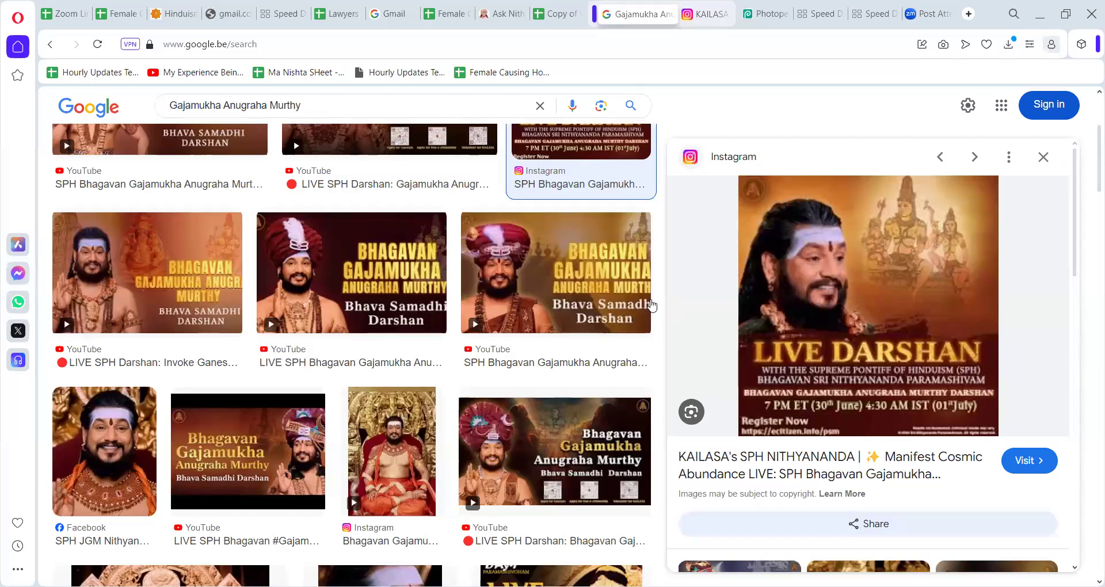
pyautogui.hotkey('ctrl', 'Tab')
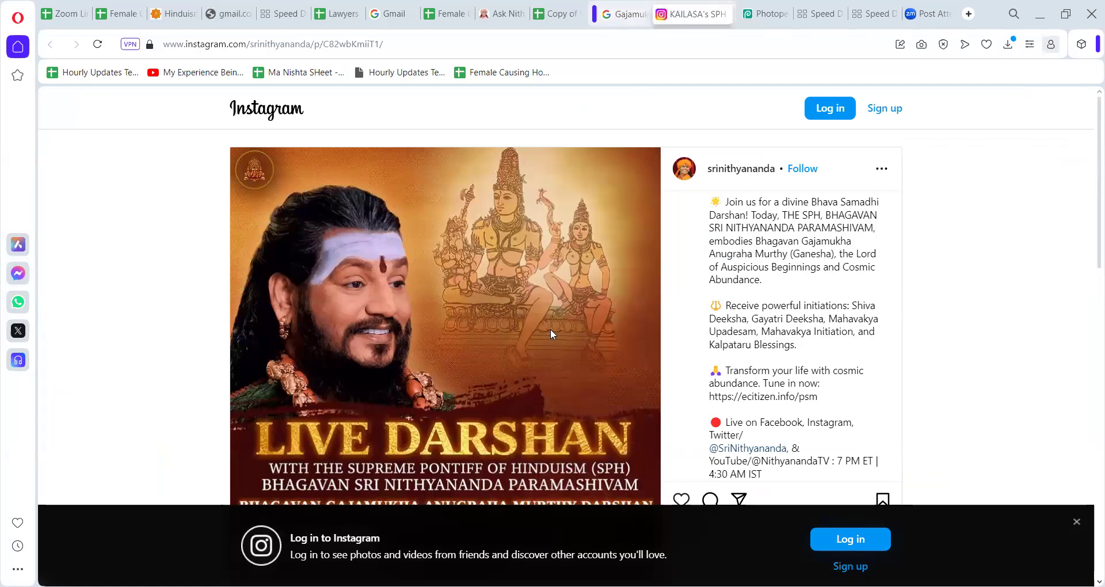
pyautogui.hotkey('ctrl', 'Tab')
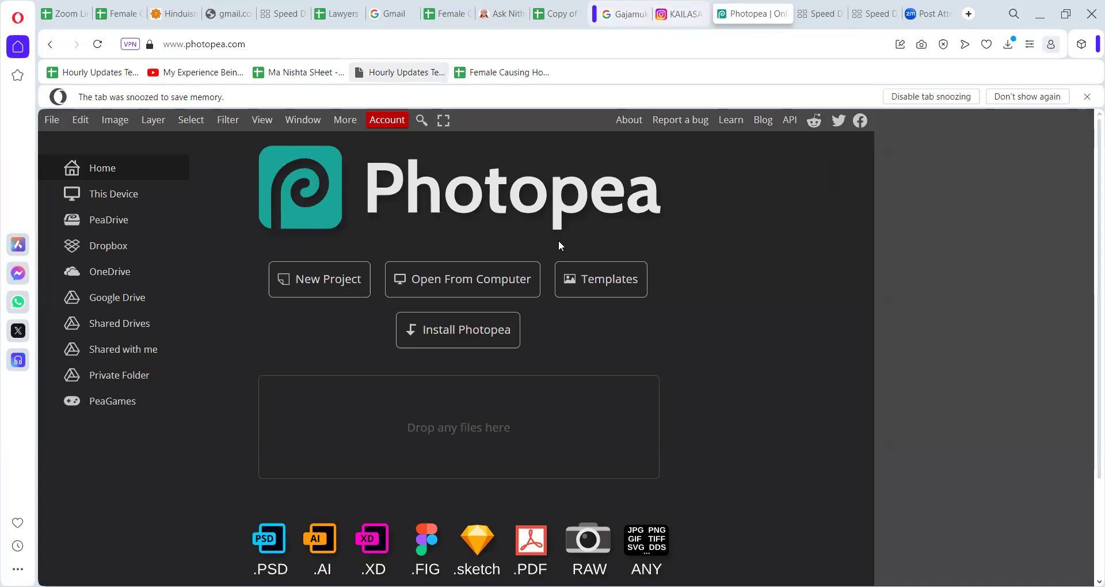
pyautogui.hotkey('ctrl', 'shift', 'Tab')
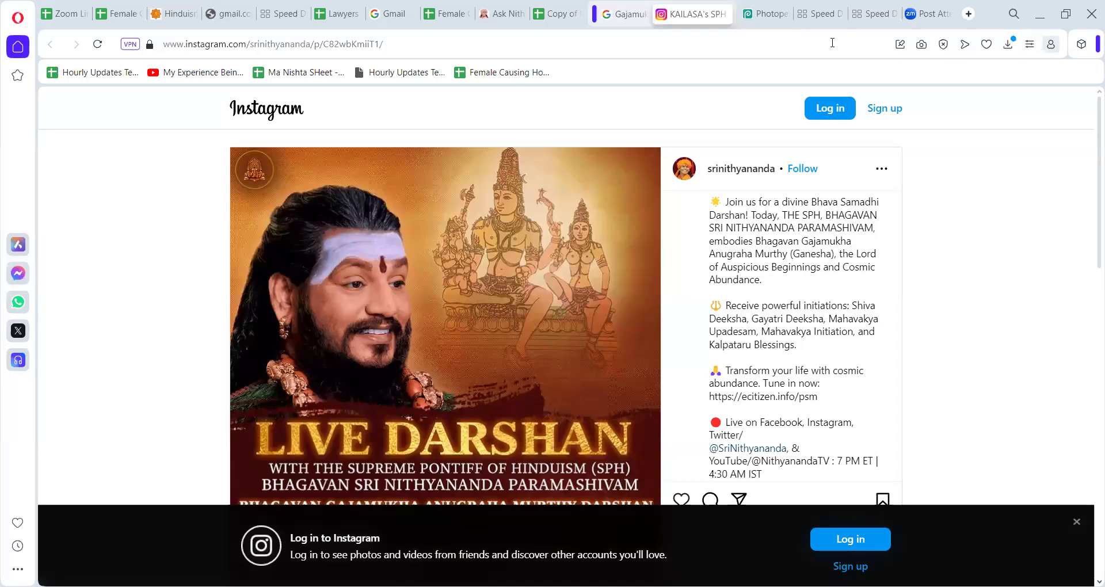
pyautogui.click(757, 26)
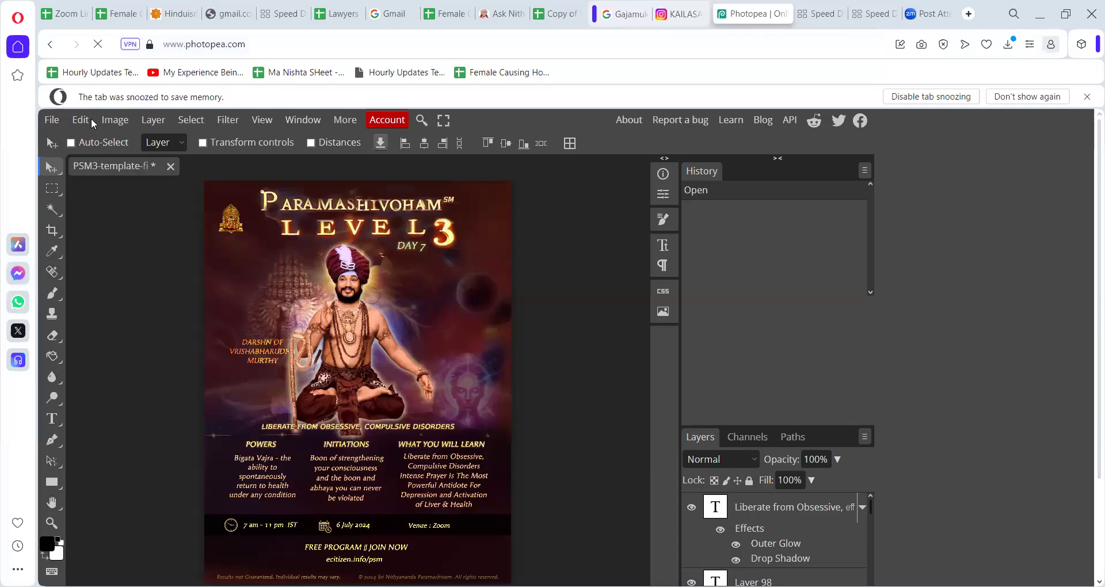
pyautogui.click(153, 119)
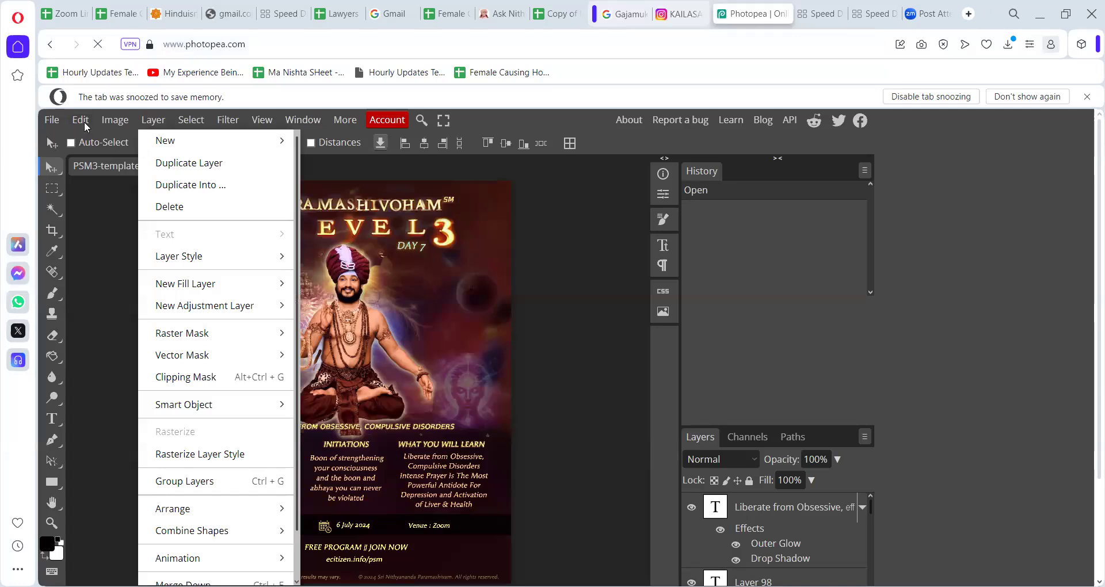
pyautogui.click(53, 120)
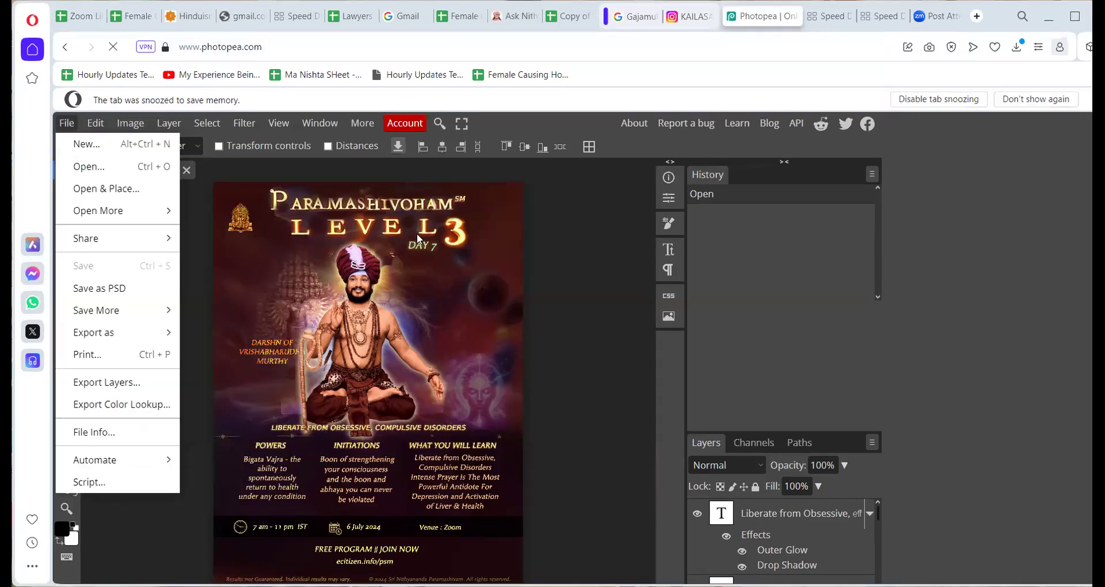
pyautogui.hotkey('ctrl', 'o')
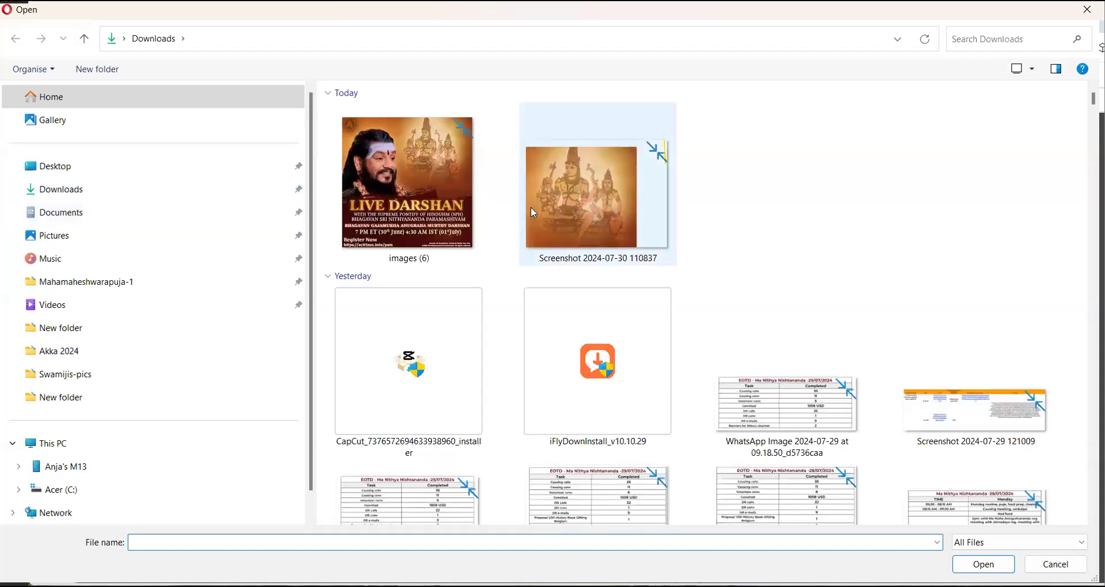
pyautogui.click(541, 210)
pyautogui.doubleClick(544, 210)
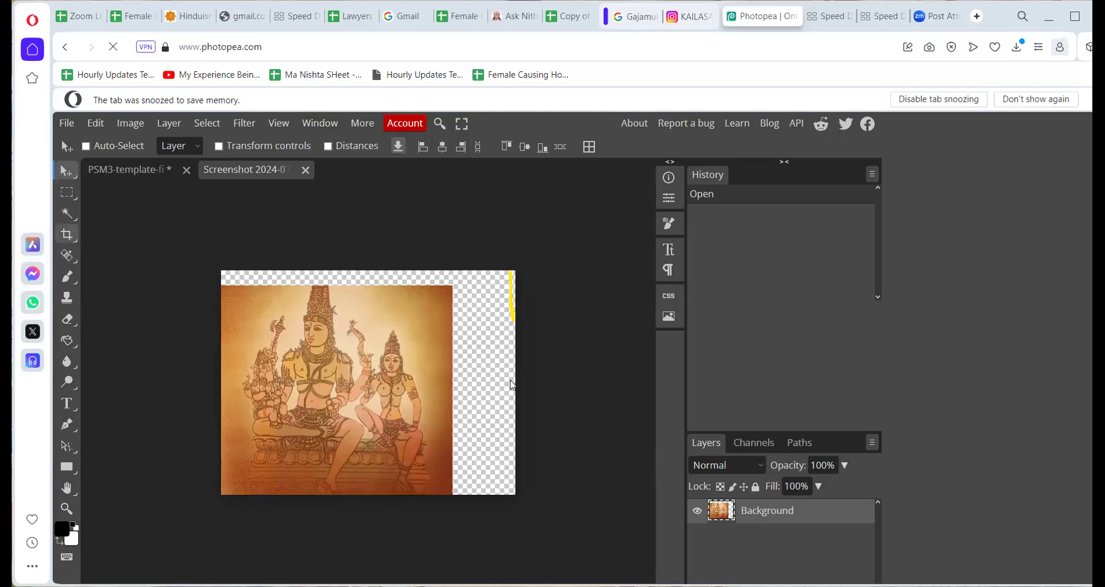
# Crop the screenshot to the three-deity picture, trimming the empty strips along its right and top edges.
pyautogui.moveTo(516, 382); pyautogui.dragTo(451, 383)
pyautogui.moveTo(332, 272); pyautogui.dragTo(335, 283)
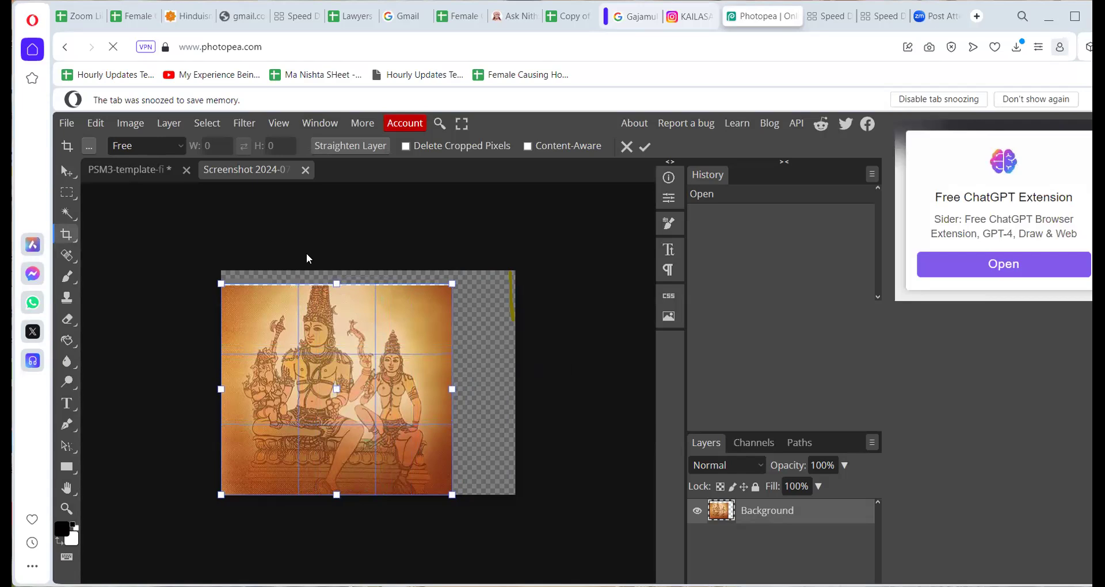
pyautogui.press('Return')
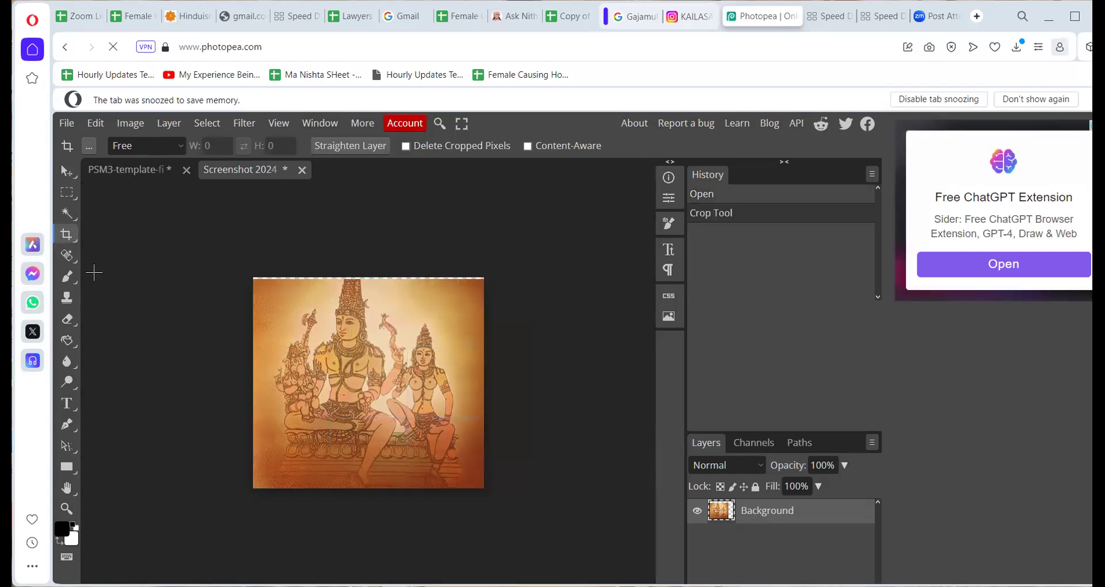
# Run the Remove BG command on the cropped deity image.
pyautogui.click(134, 127)
pyautogui.moveTo(164, 128)
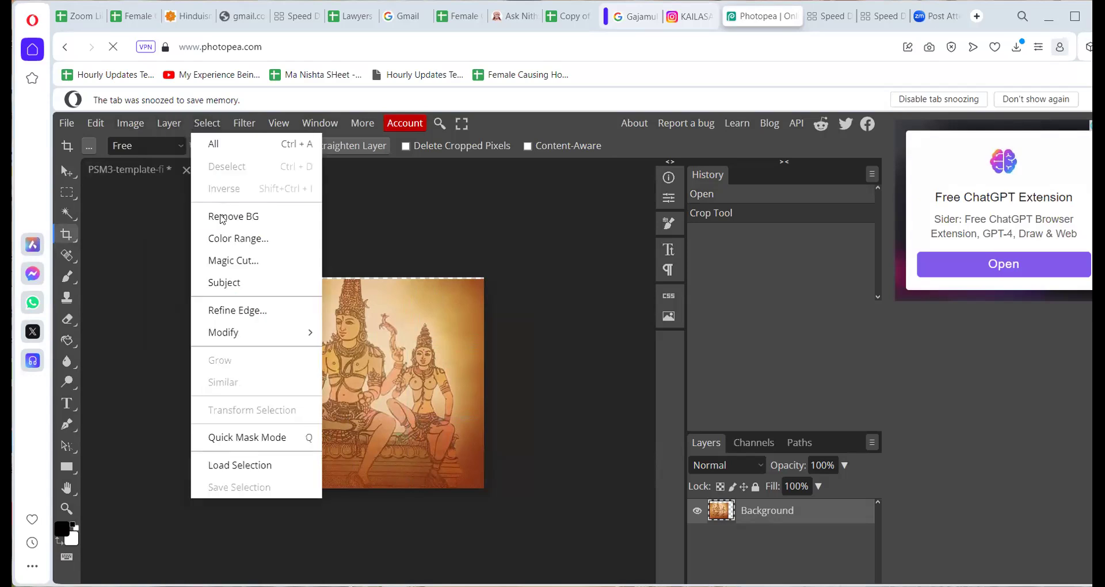
pyautogui.click(222, 218)
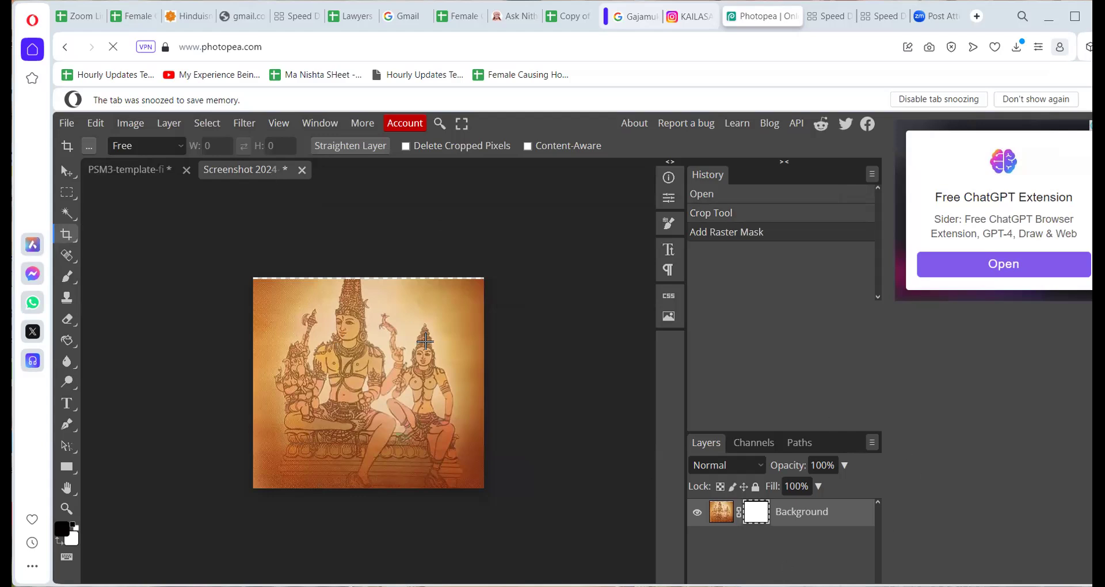
# Try to copy the deity image layer into the PSM3-template document.
pyautogui.click(721, 517)
pyautogui.moveTo(719, 521); pyautogui.dragTo(149, 176)
pyautogui.click(149, 175)
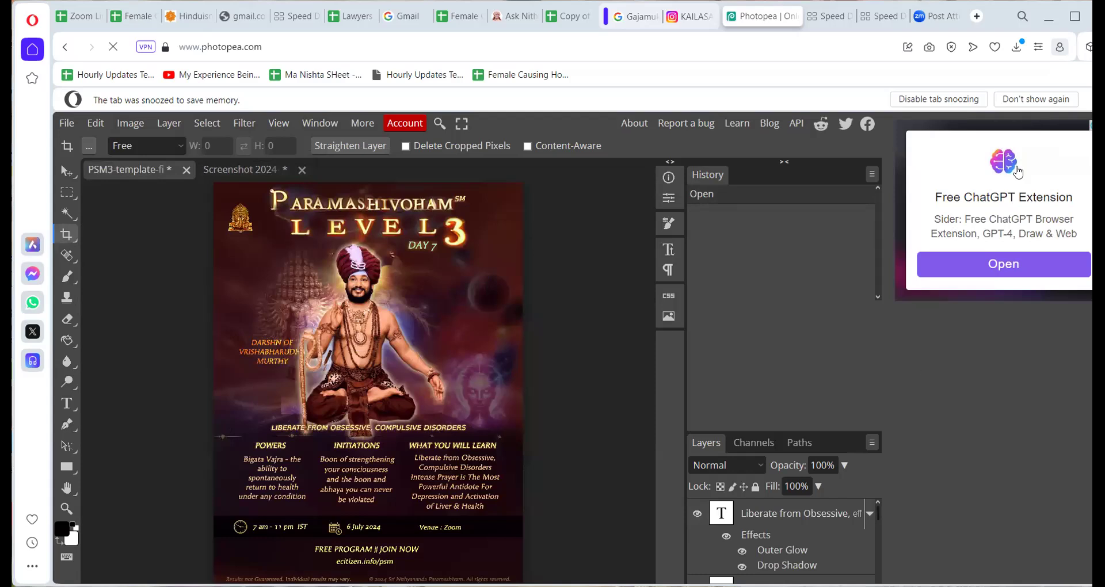
# Examine the layer stack of the PSM3-template poster.
pyautogui.click(768, 516)
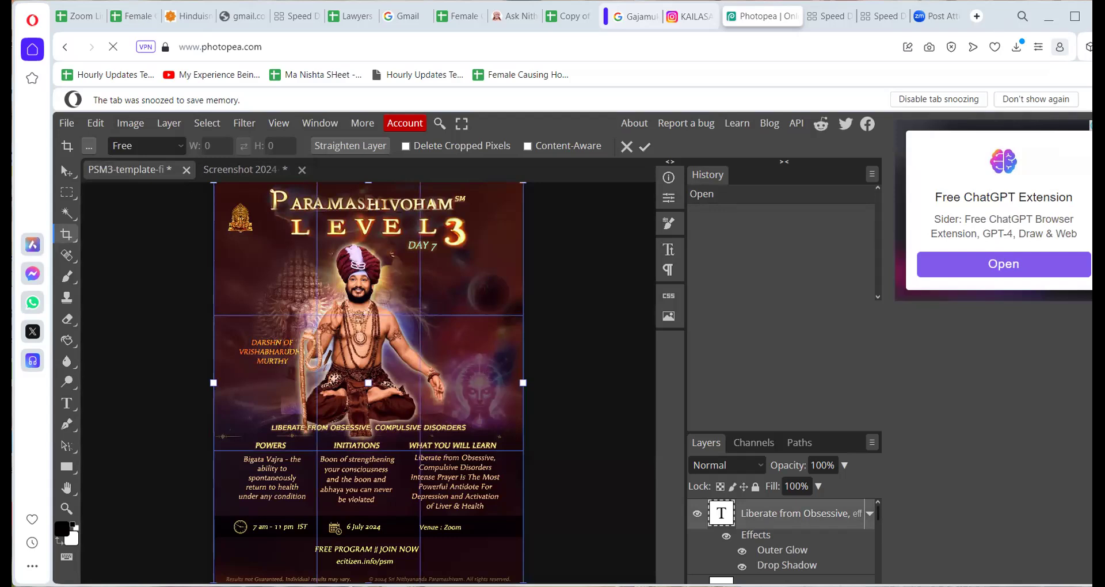
pyautogui.scroll(-2, 1060, 406)
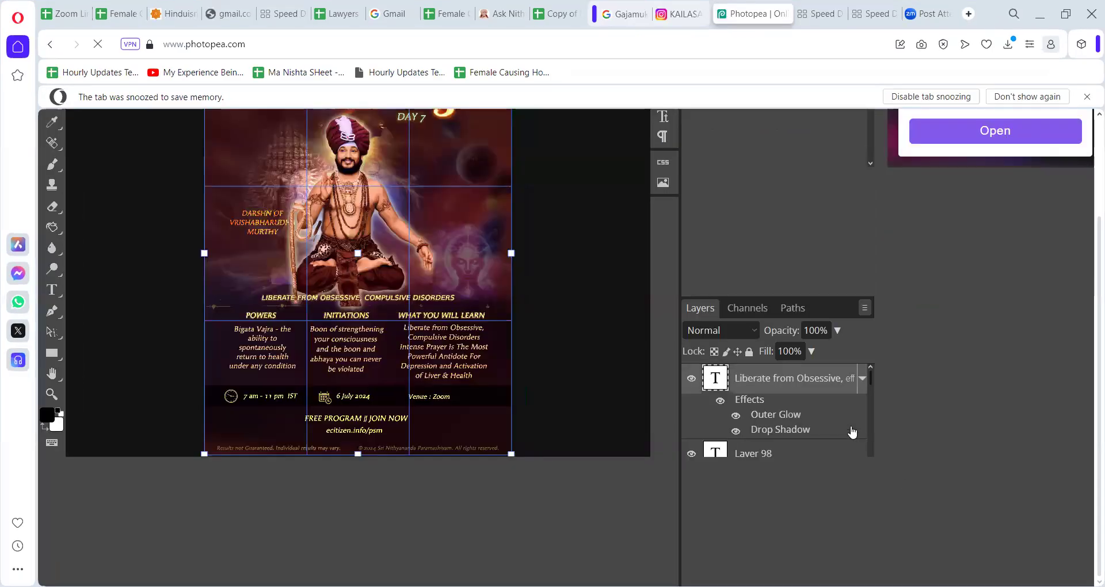
pyautogui.click(170, 169)
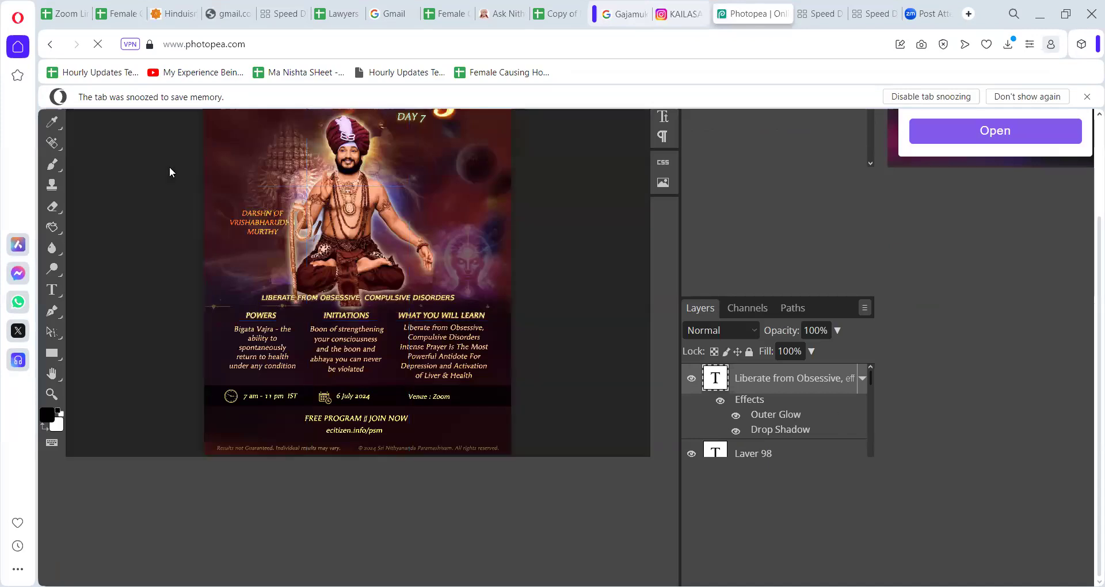
pyautogui.scroll(-3, 782, 421)
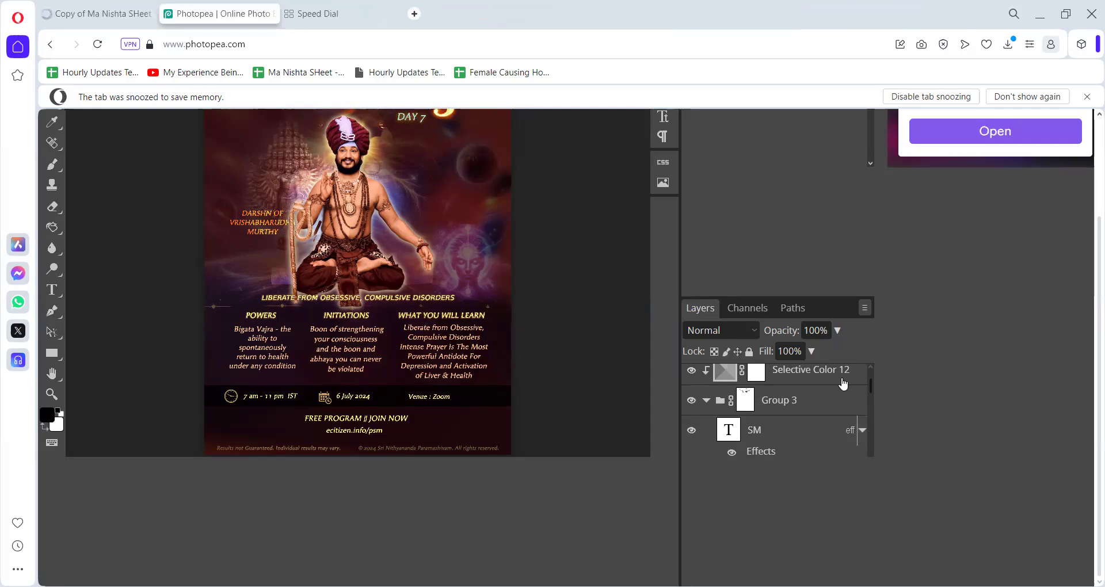
pyautogui.scroll(-1, 872, 439)
pyautogui.scroll(-5, 748, 414)
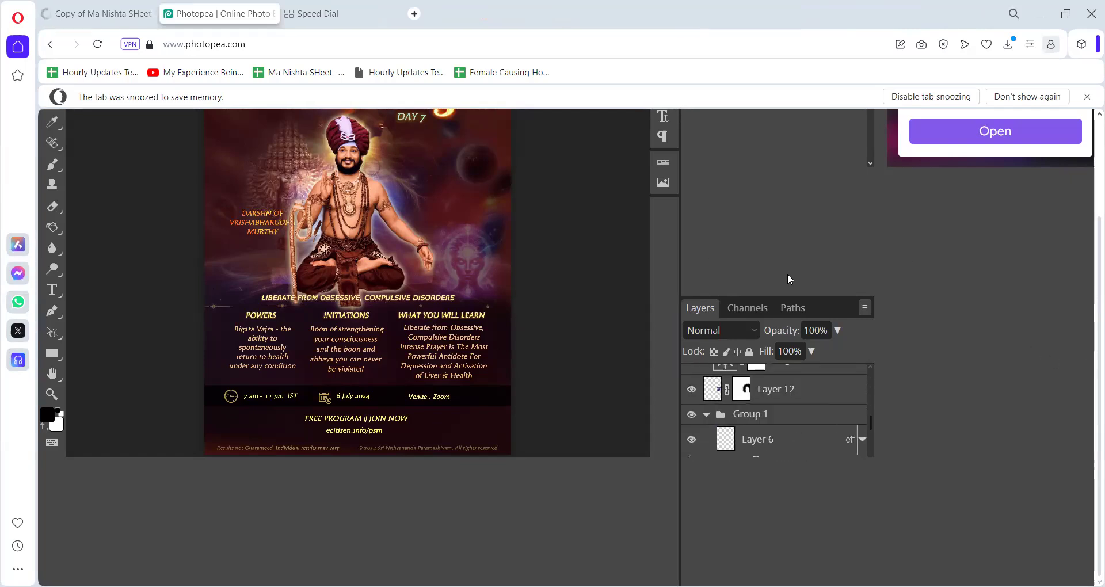
pyautogui.scroll(3, 790, 279)
pyautogui.rightClick(730, 187)
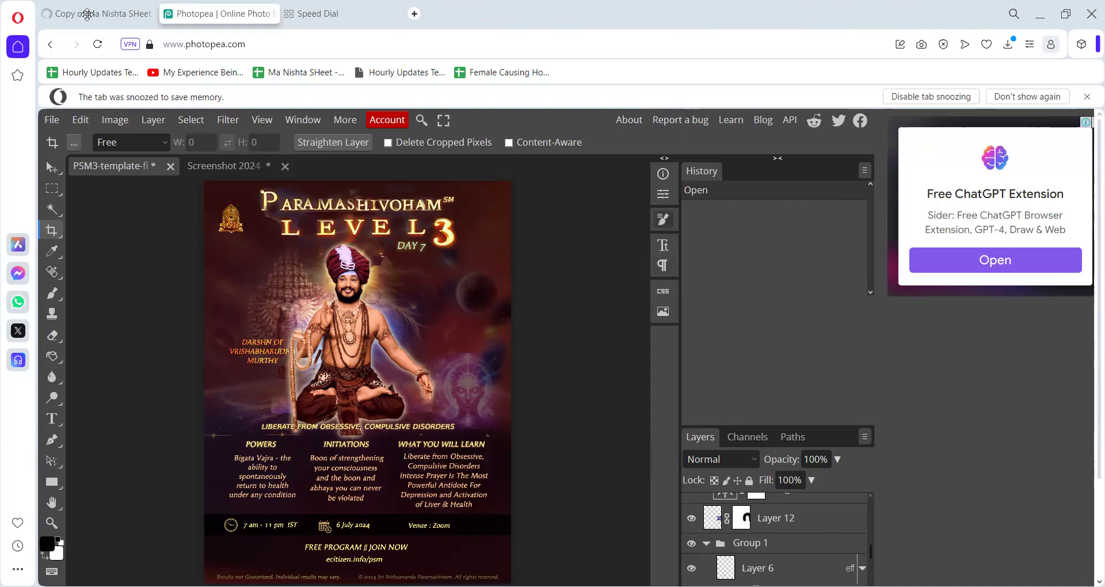
# Show the selected layer's properties and clear the poster document's history states.
pyautogui.click(663, 219)
pyautogui.click(663, 311)
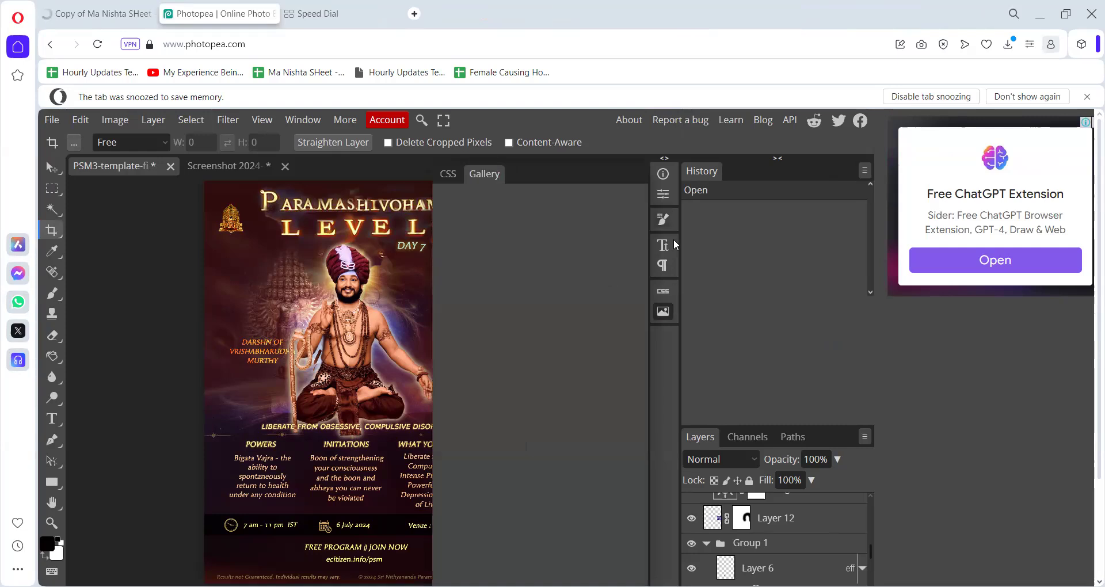
pyautogui.click(665, 194)
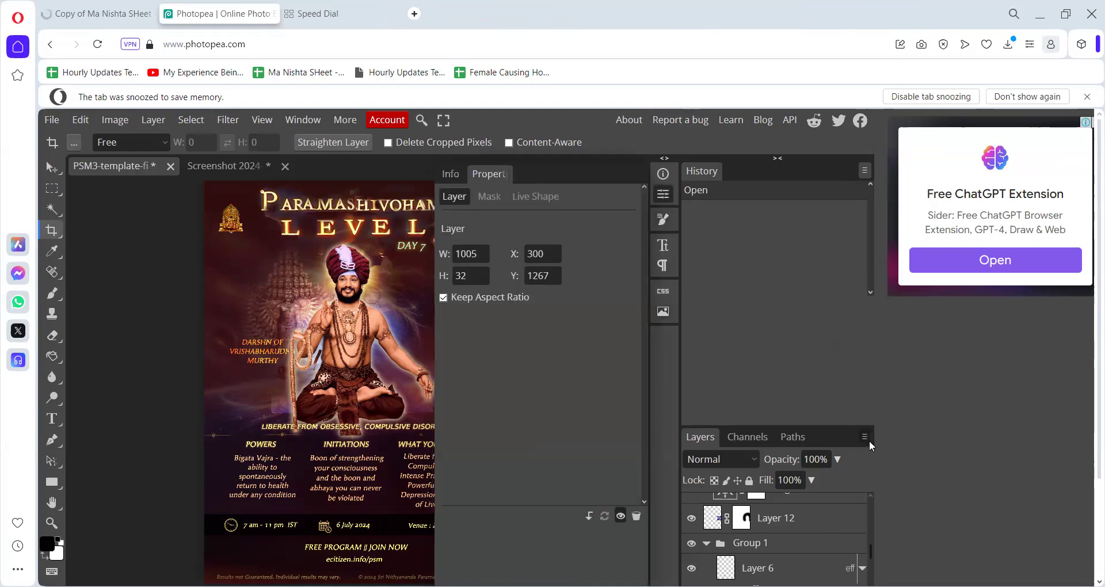
pyautogui.click(865, 171)
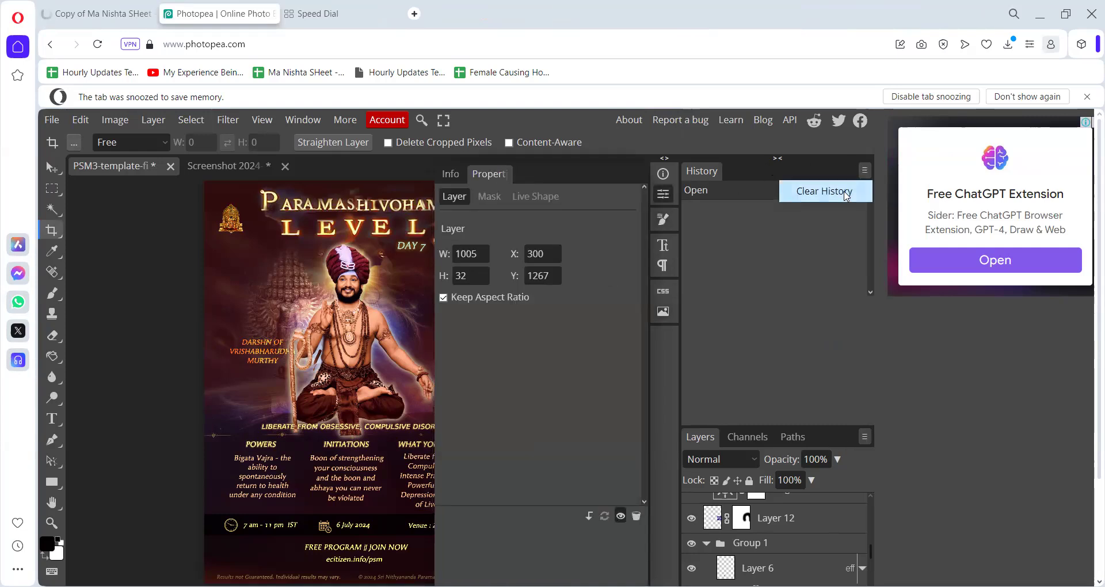
pyautogui.click(846, 193)
pyautogui.click(637, 135)
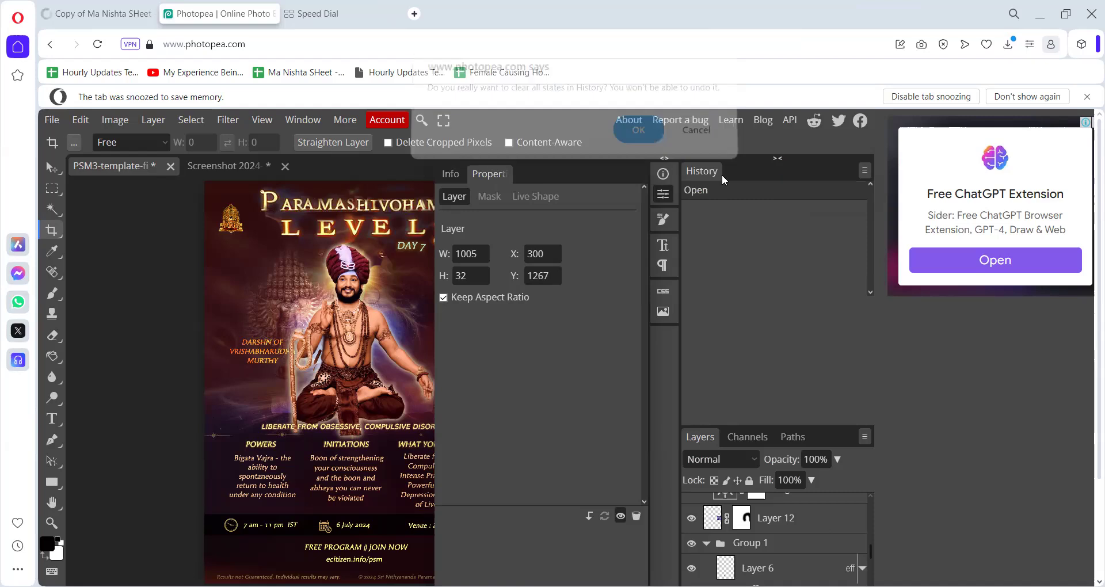
# Collapse the side panels to icons and show the poster's full layer list.
pyautogui.click(778, 158)
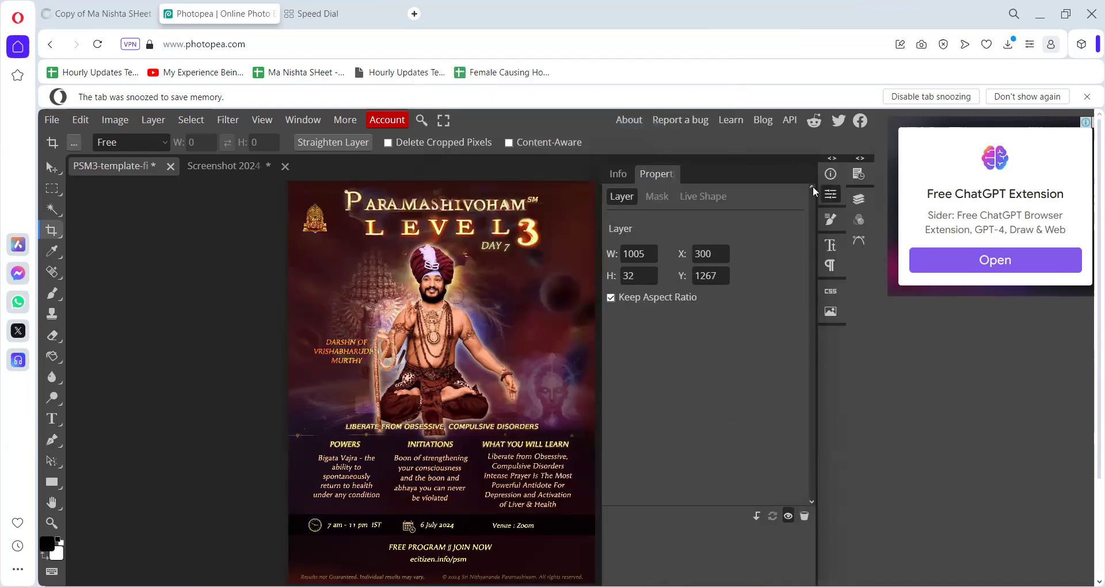
pyautogui.click(858, 199)
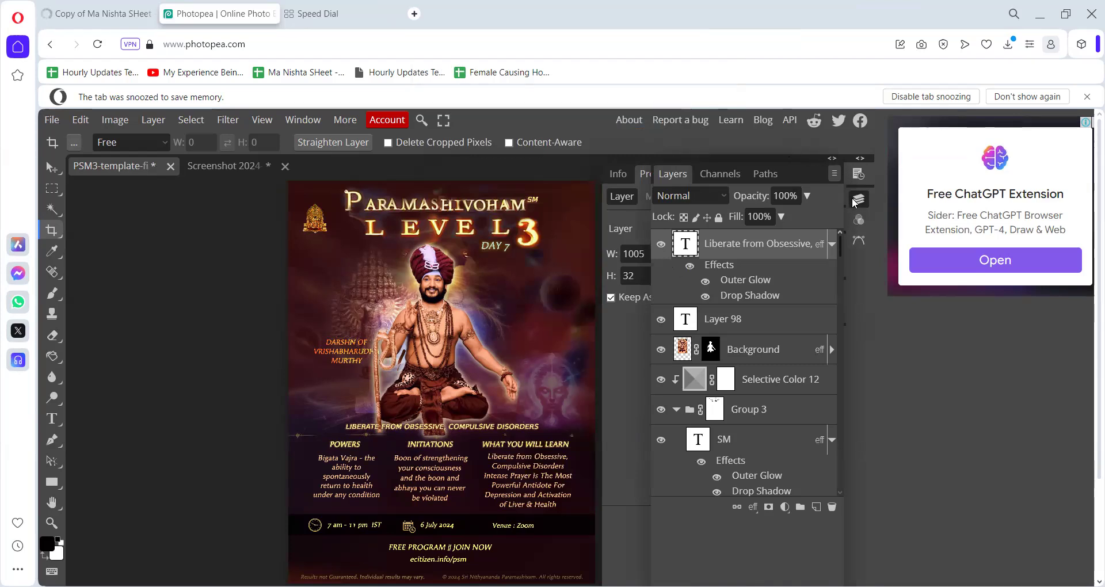
pyautogui.click(618, 174)
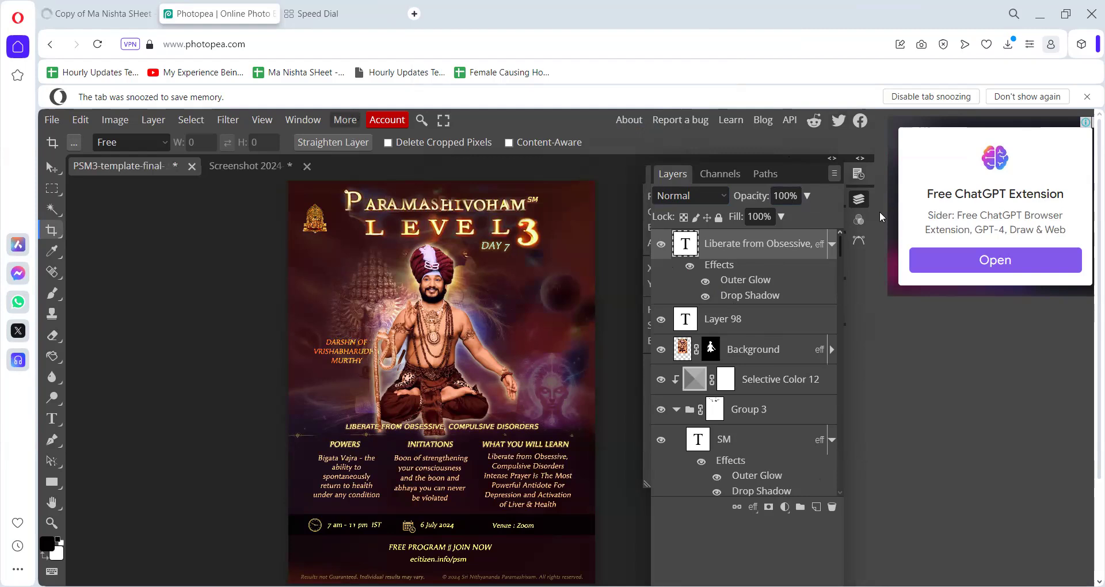
# Add a new empty layer at the top of the poster's layer stack.
pyautogui.click(865, 204)
pyautogui.click(865, 204)
pyautogui.click(866, 204)
pyautogui.click(865, 204)
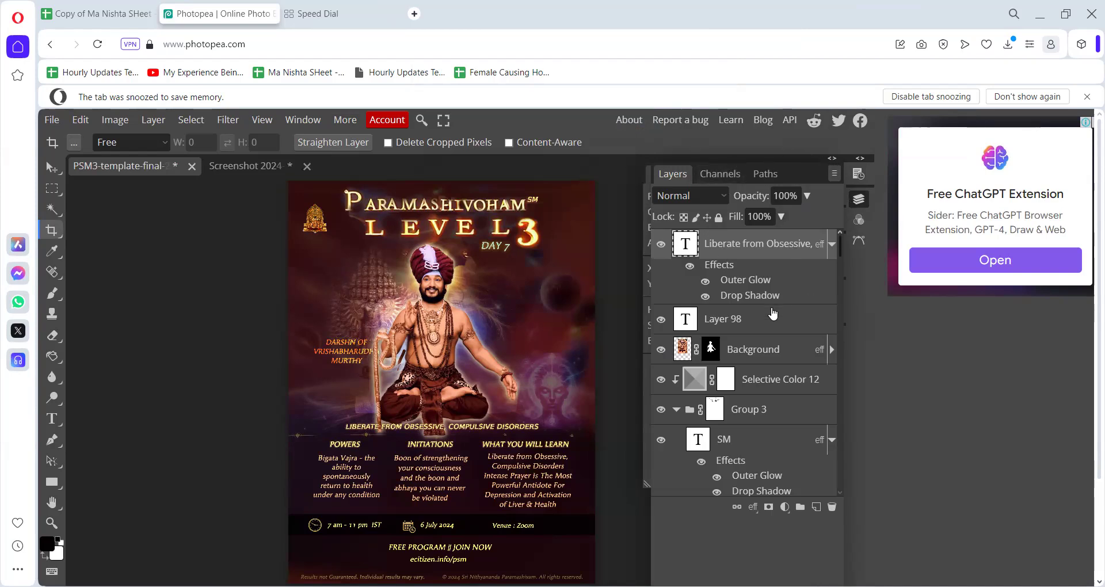
pyautogui.click(858, 205)
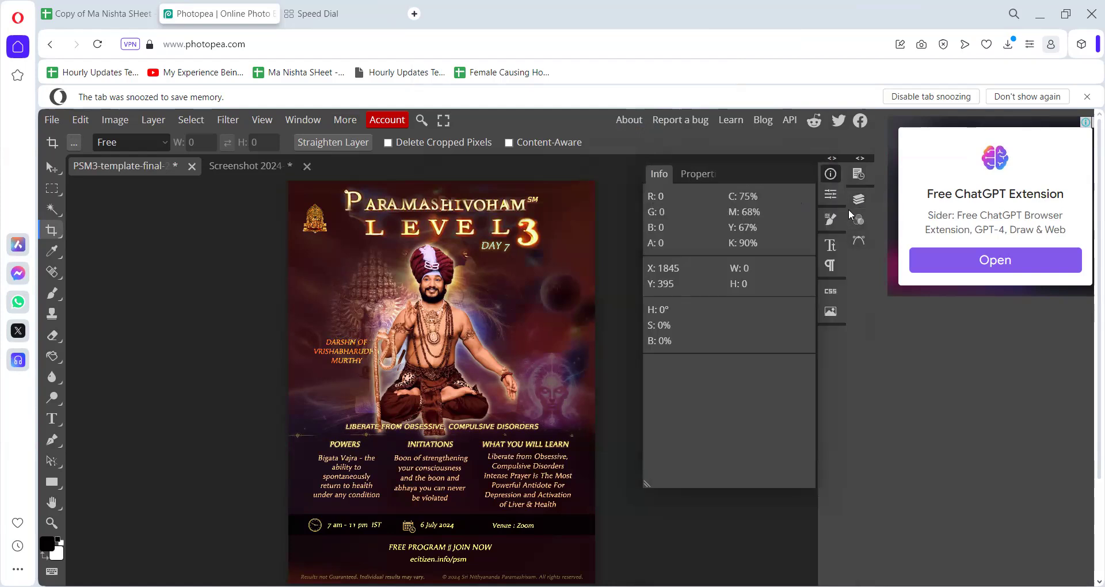
pyautogui.click(858, 200)
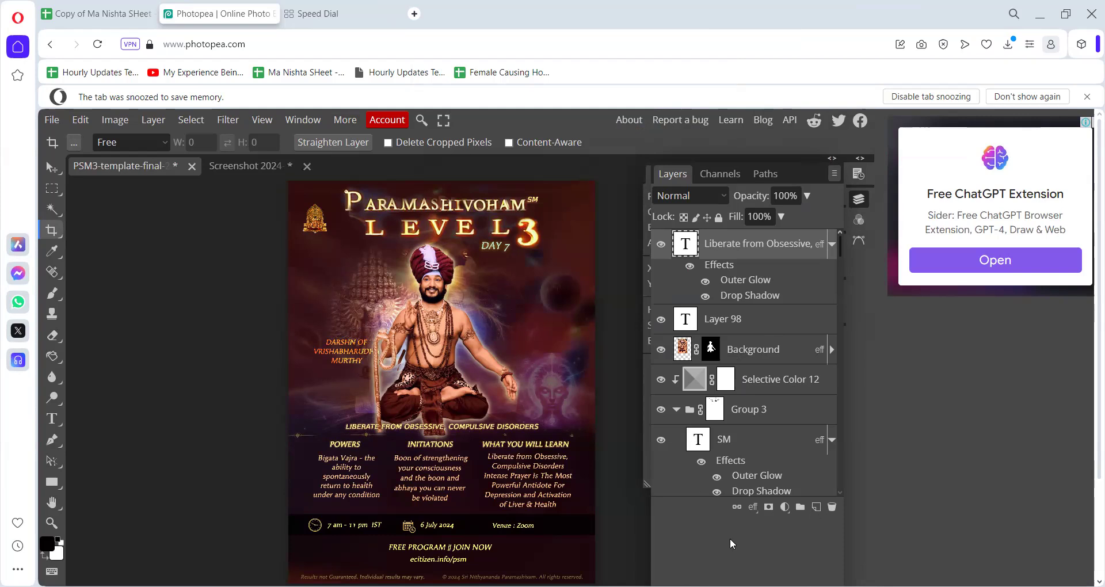
pyautogui.click(817, 508)
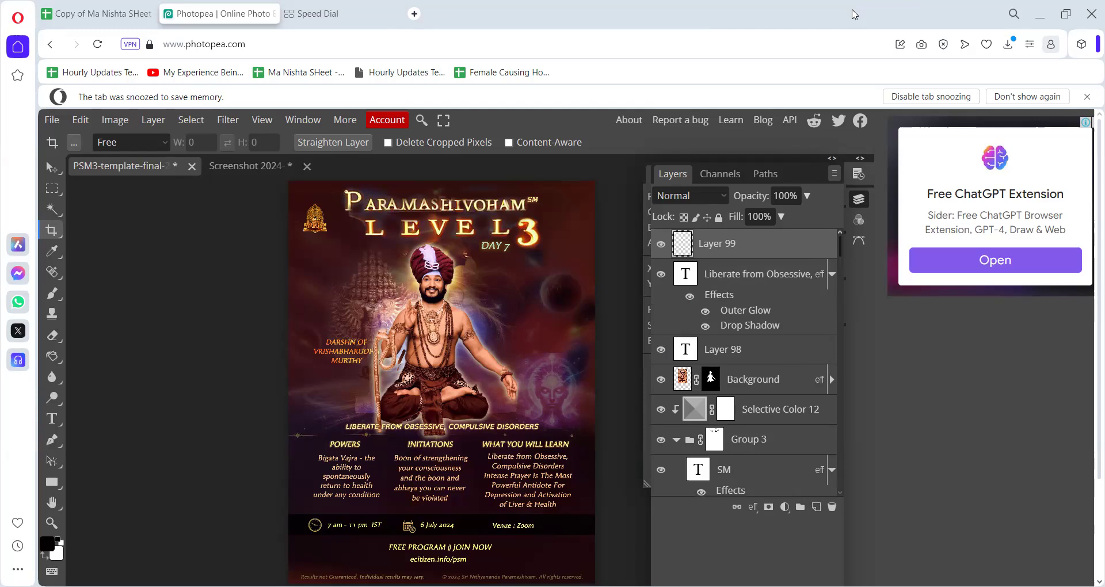
pyautogui.click(59, 121)
pyautogui.click(64, 161)
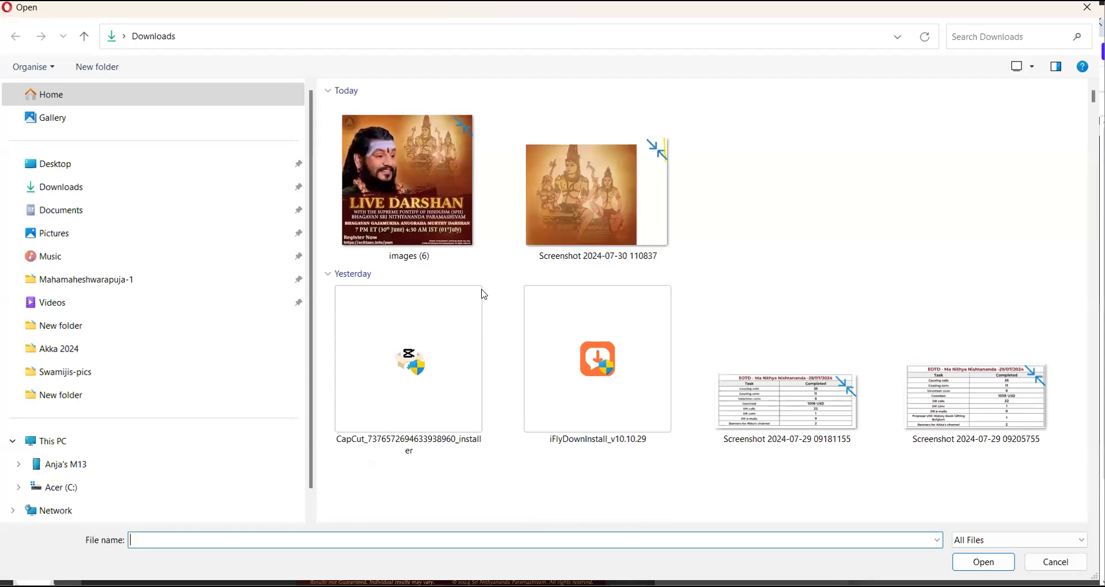
pyautogui.click(608, 165)
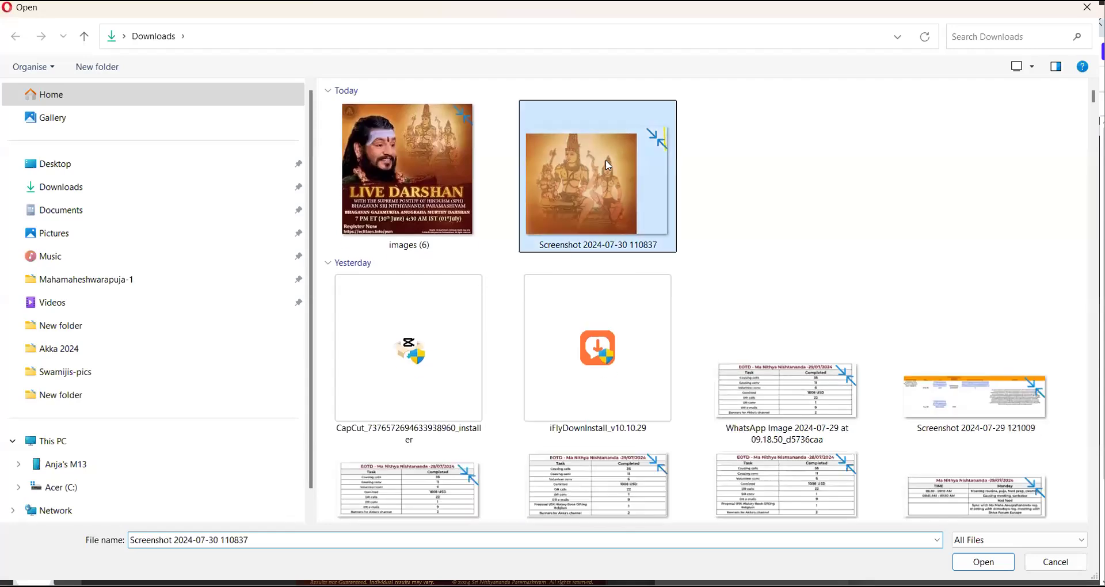
pyautogui.doubleClick(607, 165)
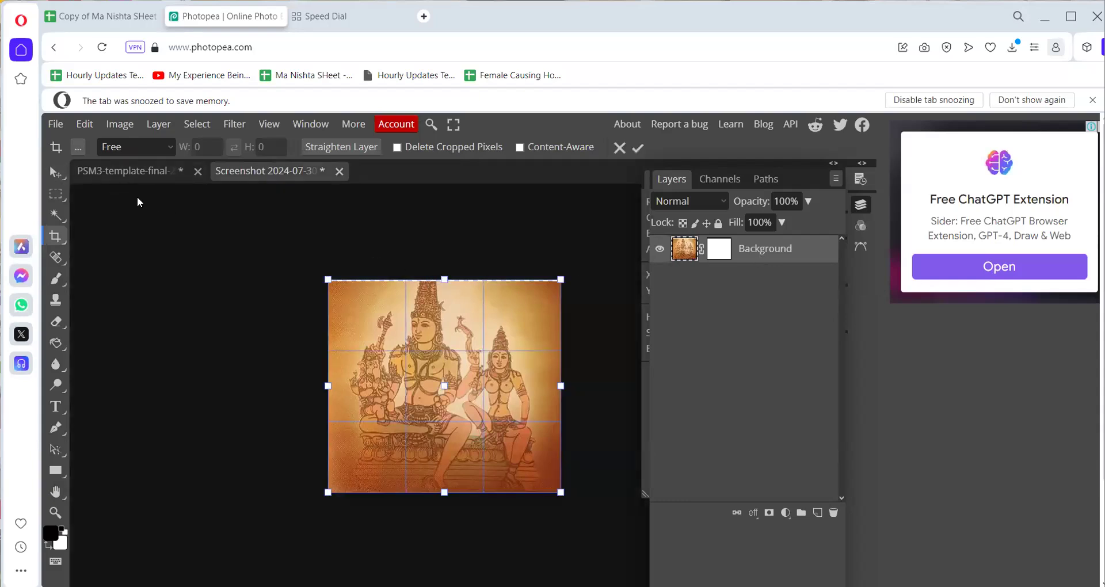
# Paste the deity image into the PSM3-template poster and place it left of the central figure, above the Darshan text.
pyautogui.click(130, 174)
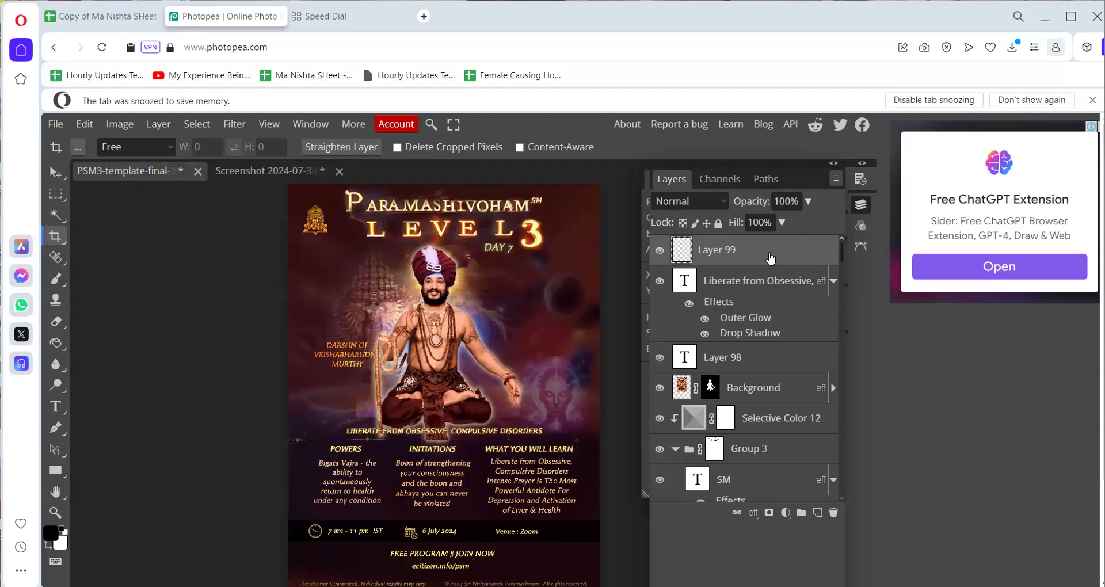
pyautogui.hotkey('ctrl', 'v')
pyautogui.click(50, 174)
pyautogui.moveTo(405, 309); pyautogui.dragTo(371, 296)
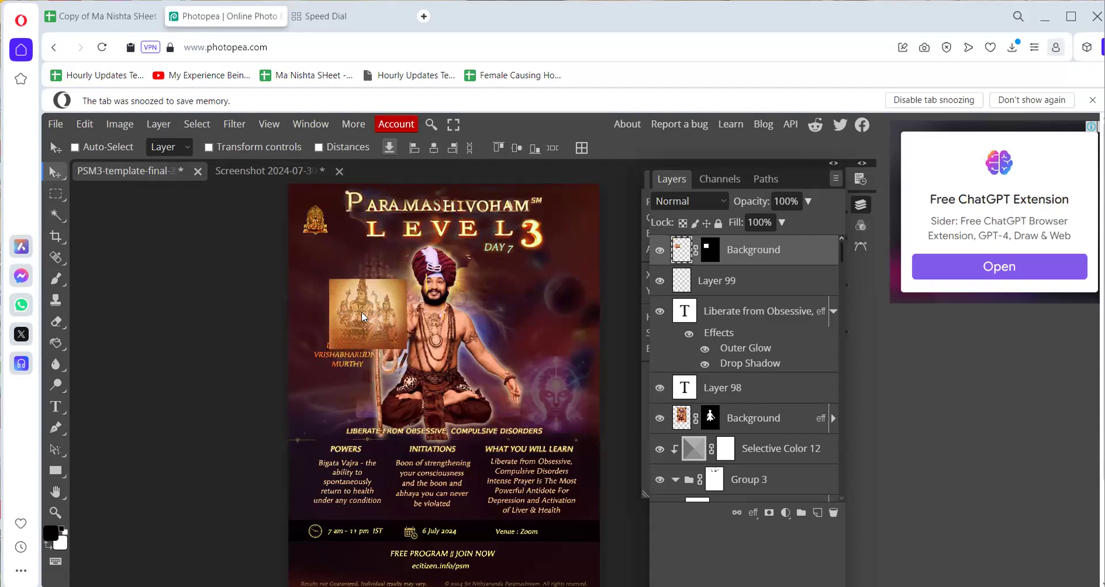
# Free-transform the pasted deity image, scaling it up to about 145% and shifting it down and left beside the central figure.
pyautogui.click(119, 125)
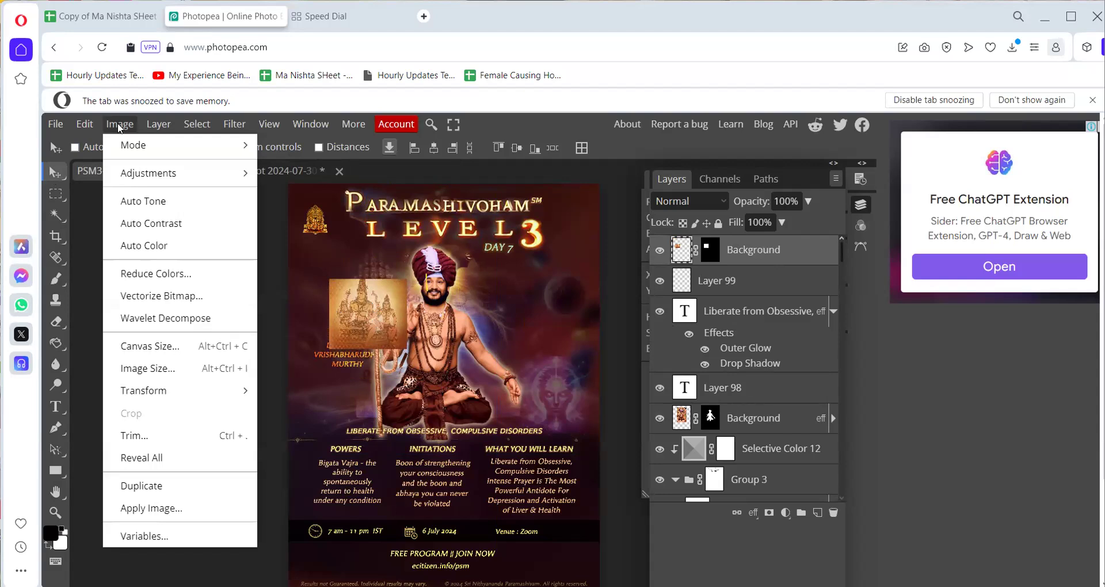
pyautogui.moveTo(82, 125)
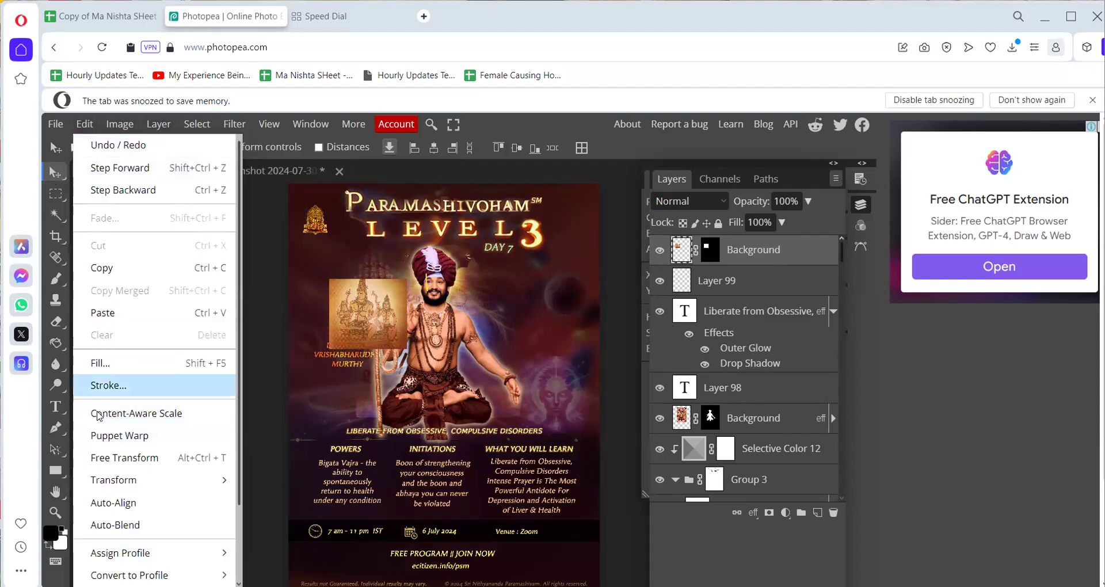
pyautogui.click(118, 458)
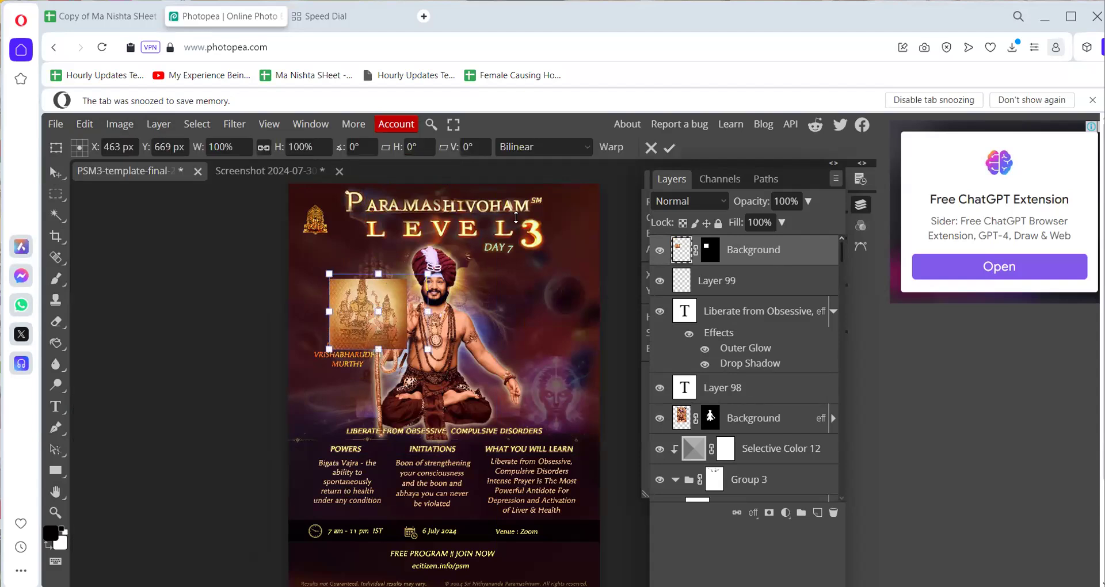
pyautogui.moveTo(427, 274); pyautogui.dragTo(473, 239)
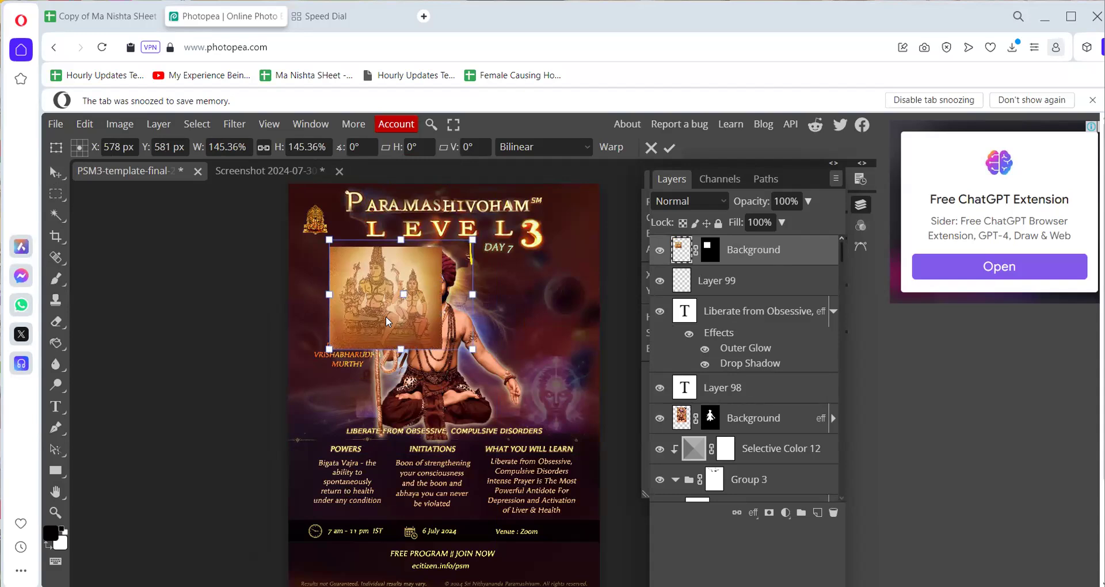
pyautogui.moveTo(404, 294); pyautogui.dragTo(368, 319)
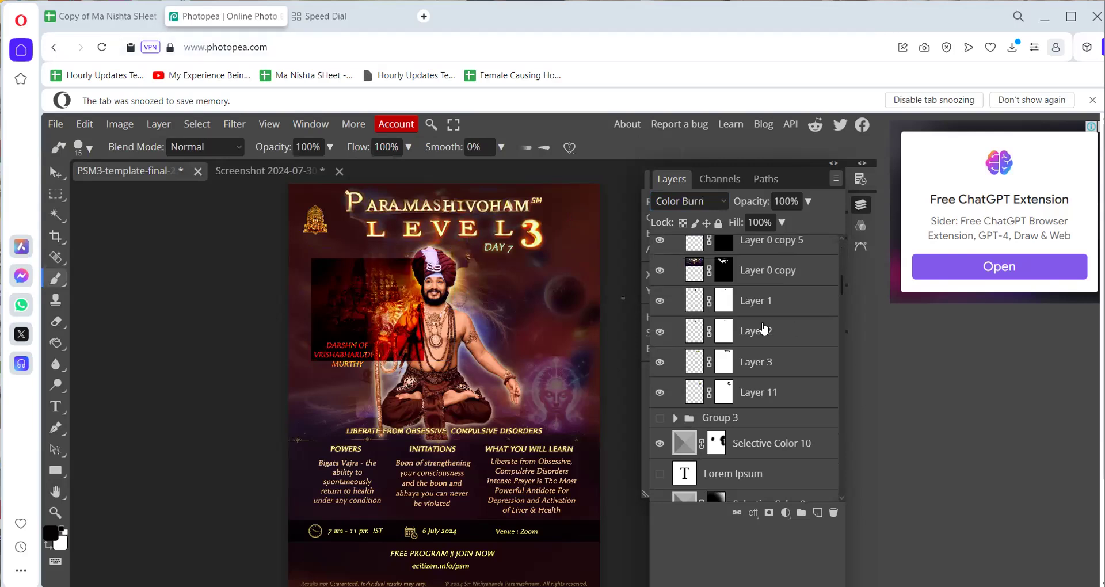
# Hide the layers Layer 2 copy and Layer 2, found below the Brightness/Contrast adjustments deep in the layer stack.
pyautogui.scroll(3, 745, 331)
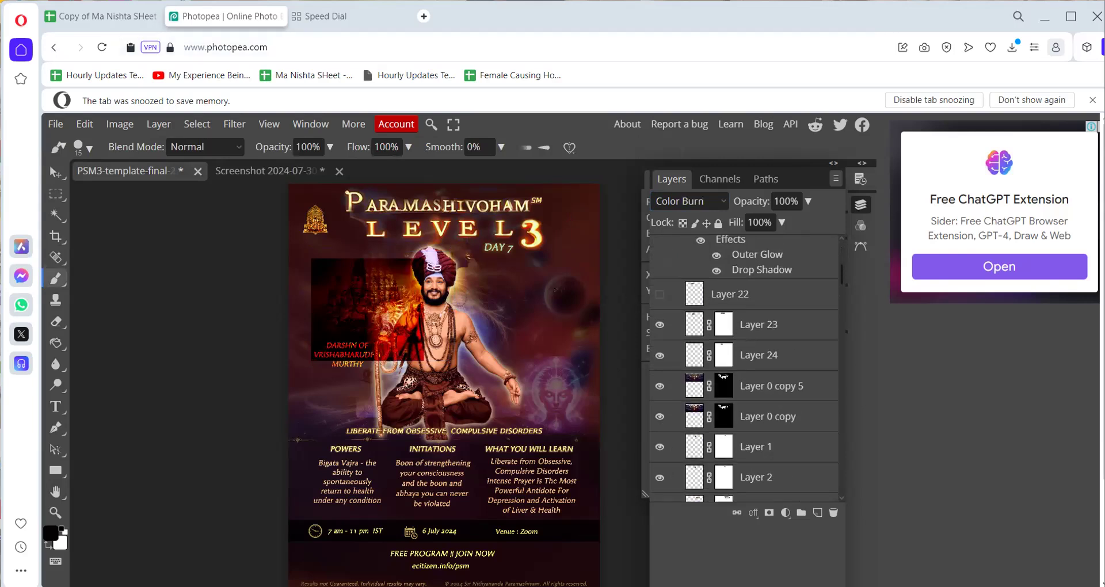
pyautogui.scroll(-10, 688, 394)
pyautogui.scroll(-12, 688, 394)
pyautogui.scroll(-3, 689, 393)
pyautogui.scroll(3, 675, 315)
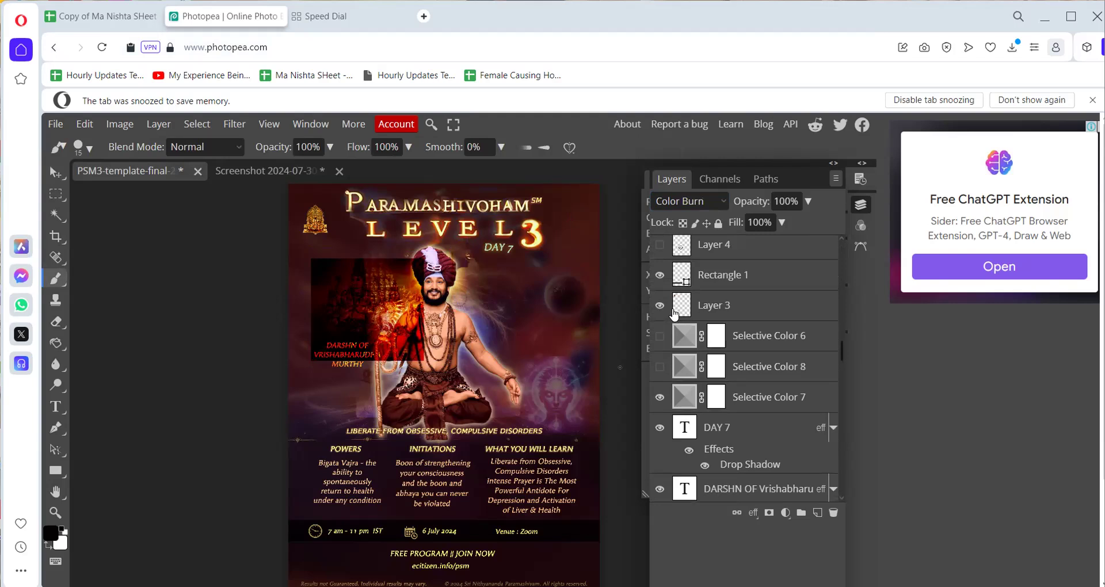
pyautogui.scroll(-5, 674, 315)
pyautogui.scroll(-3, 744, 417)
pyautogui.scroll(-10, 744, 417)
pyautogui.scroll(-10, 744, 417)
pyautogui.click(660, 449)
pyautogui.click(661, 479)
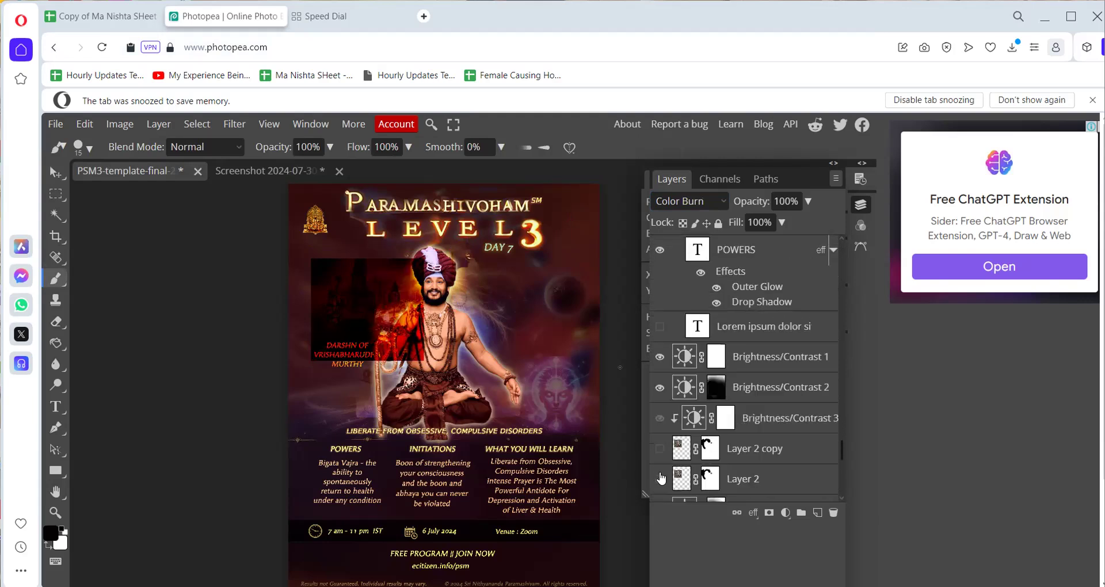
# Move the deity image layer directly below the central figure's Background layer, above Selective Color 12.
pyautogui.scroll(5, 718, 342)
pyautogui.scroll(15, 718, 342)
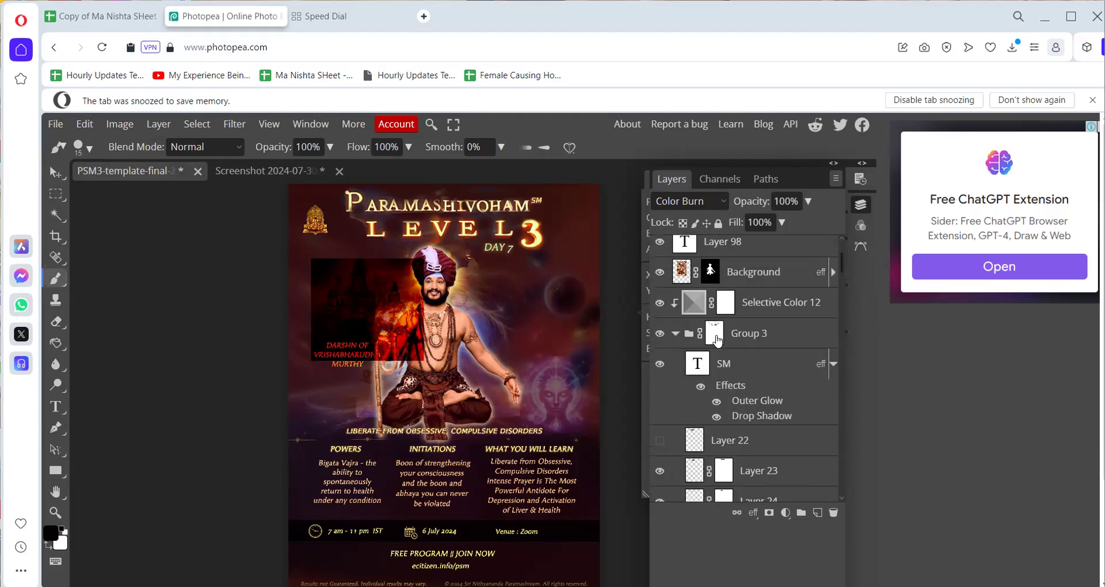
pyautogui.scroll(5, 717, 340)
pyautogui.moveTo(746, 418); pyautogui.dragTo(744, 427)
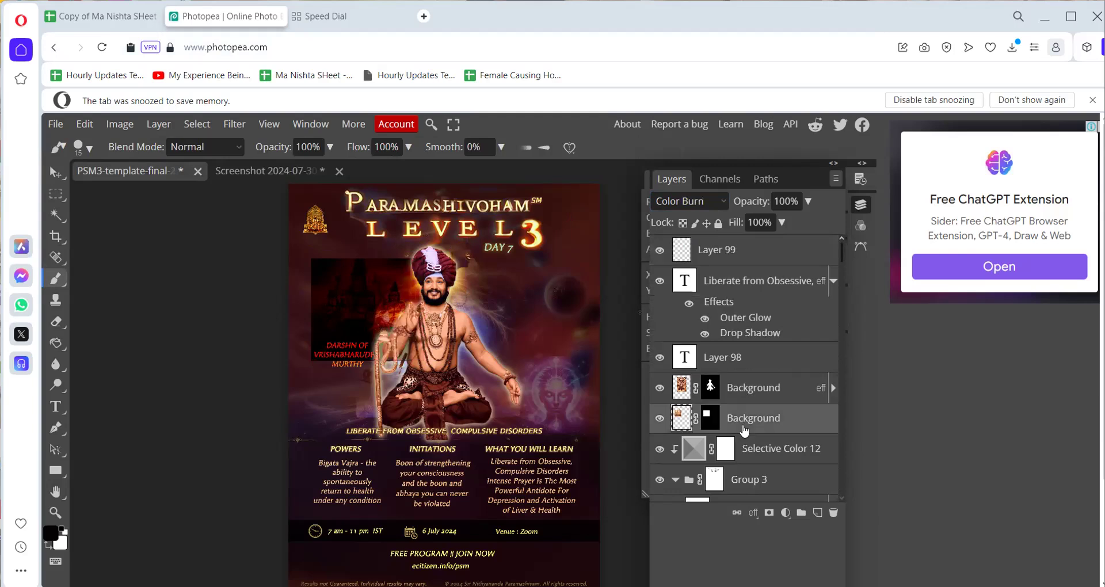
# Try the Linear Burn, Linear Dodge, Lighter Color and Soft Light blend modes on the deity image layer.
pyautogui.click(724, 205)
pyautogui.click(700, 296)
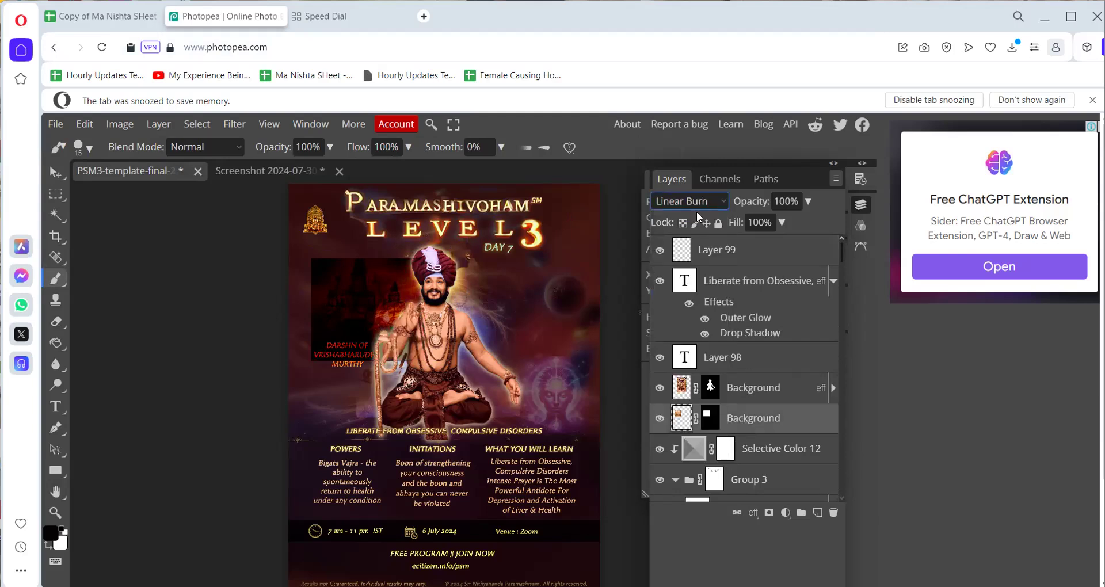
pyautogui.click(714, 206)
pyautogui.click(697, 377)
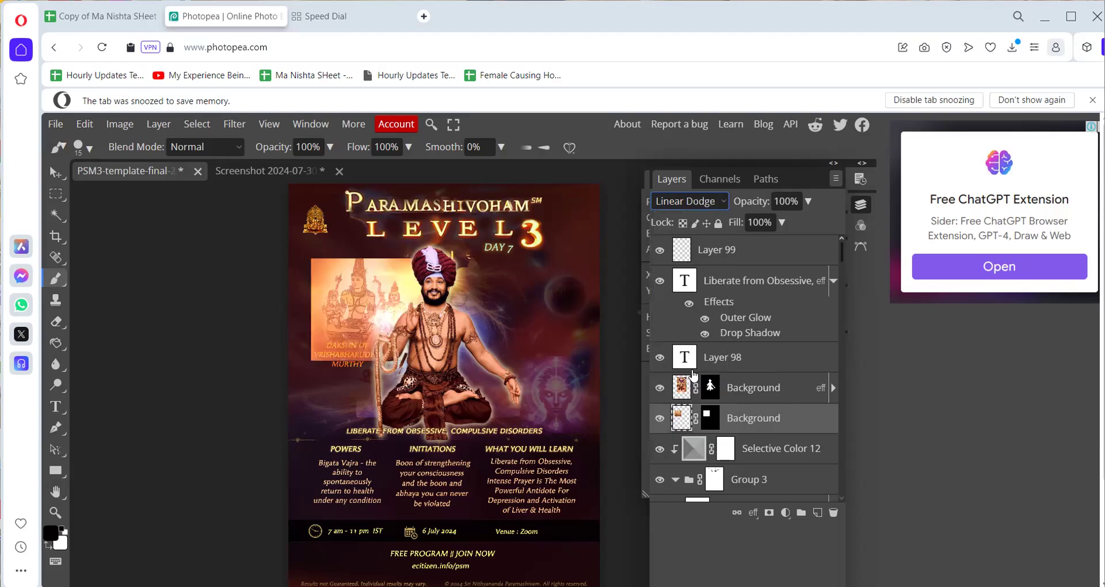
pyautogui.click(702, 206)
pyautogui.click(689, 391)
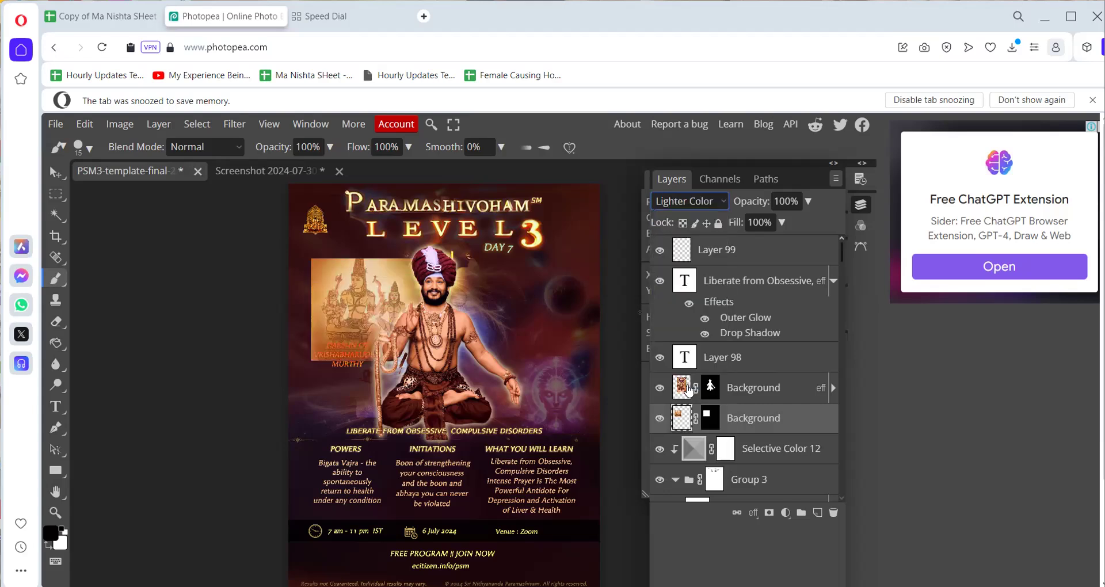
pyautogui.click(690, 201)
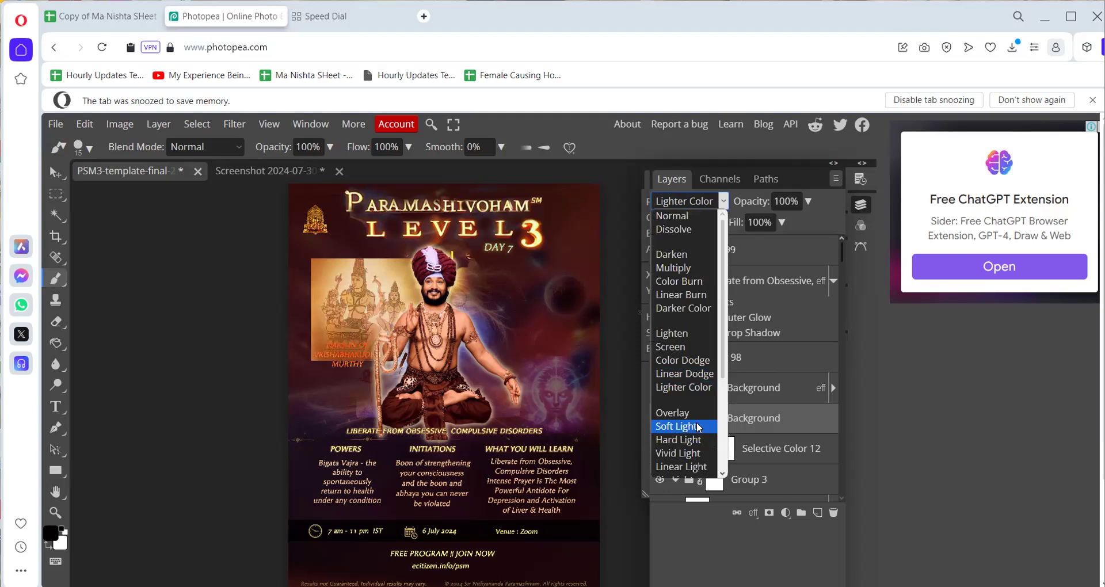
pyautogui.click(698, 427)
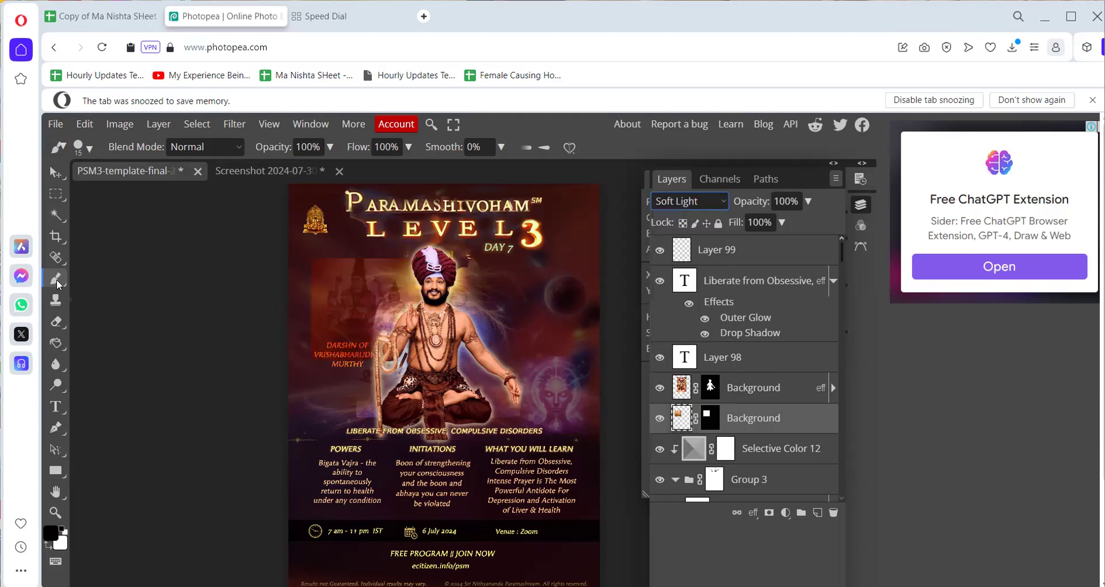
# Paint on the deity layer's mask with a soft 220 px brush to fade the image's right and upper-left edges.
pyautogui.click(89, 149)
pyautogui.moveTo(218, 192); pyautogui.dragTo(226, 191)
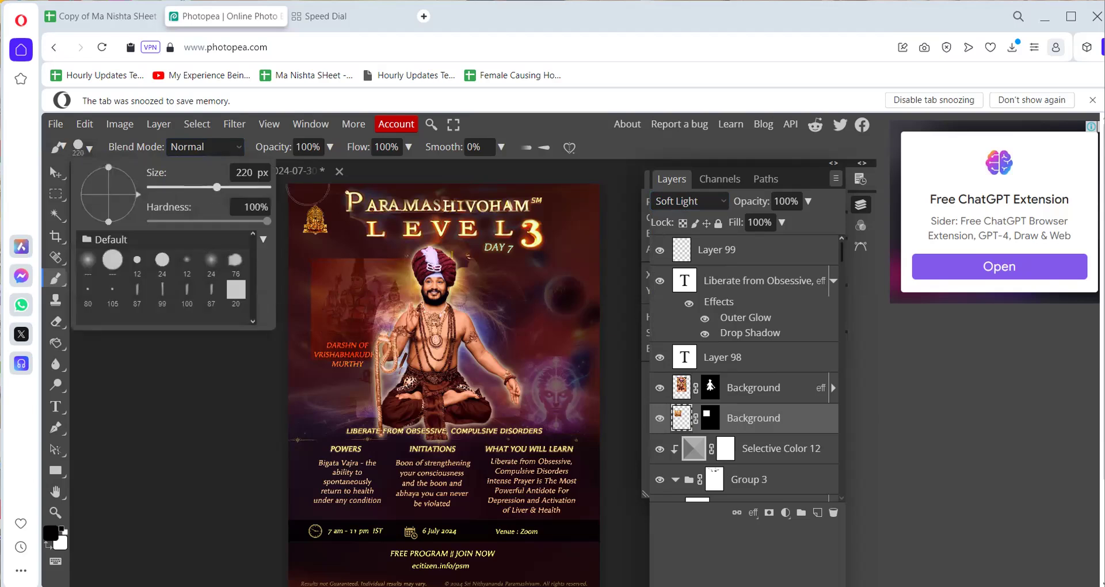
pyautogui.click(709, 426)
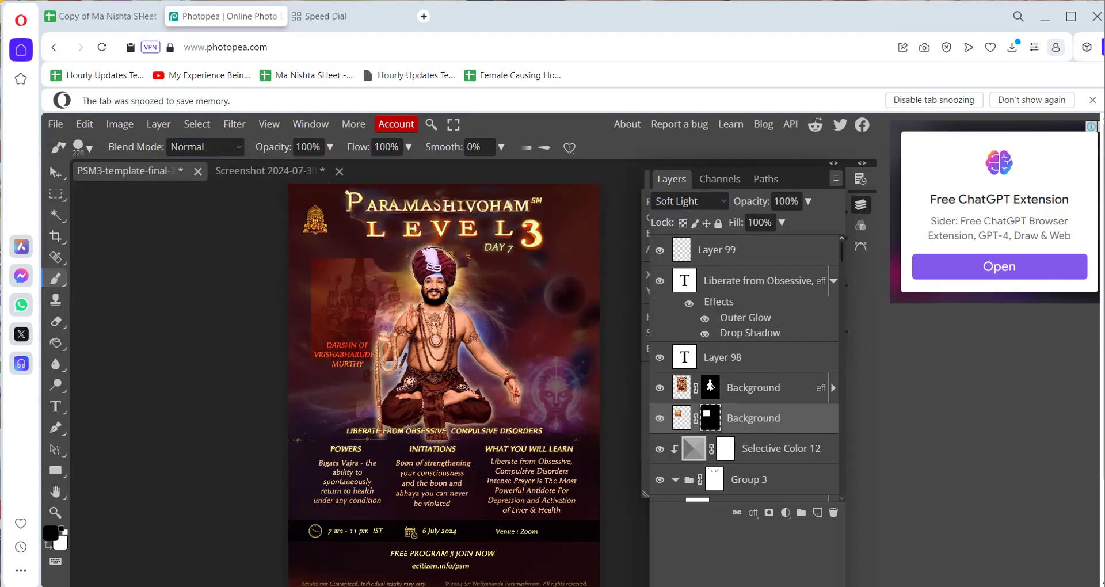
pyautogui.click(473, 147)
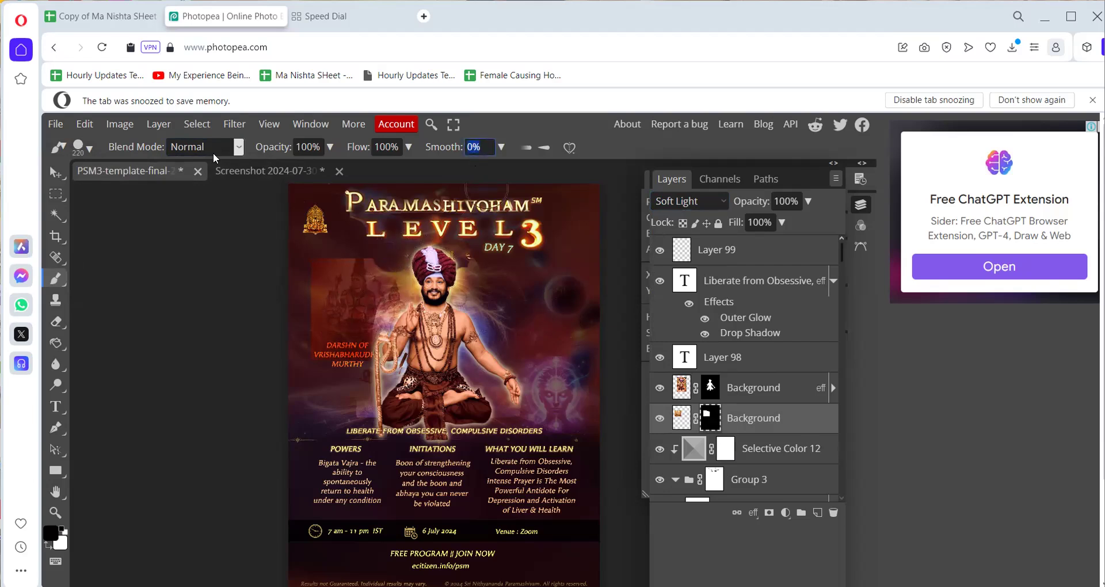
pyautogui.click(89, 149)
pyautogui.moveTo(176, 221)
pyautogui.mouseDown()
pyautogui.moveTo(140, 221)
pyautogui.moveTo(189, 221)
pyautogui.mouseUp()
pyautogui.click(428, 279)
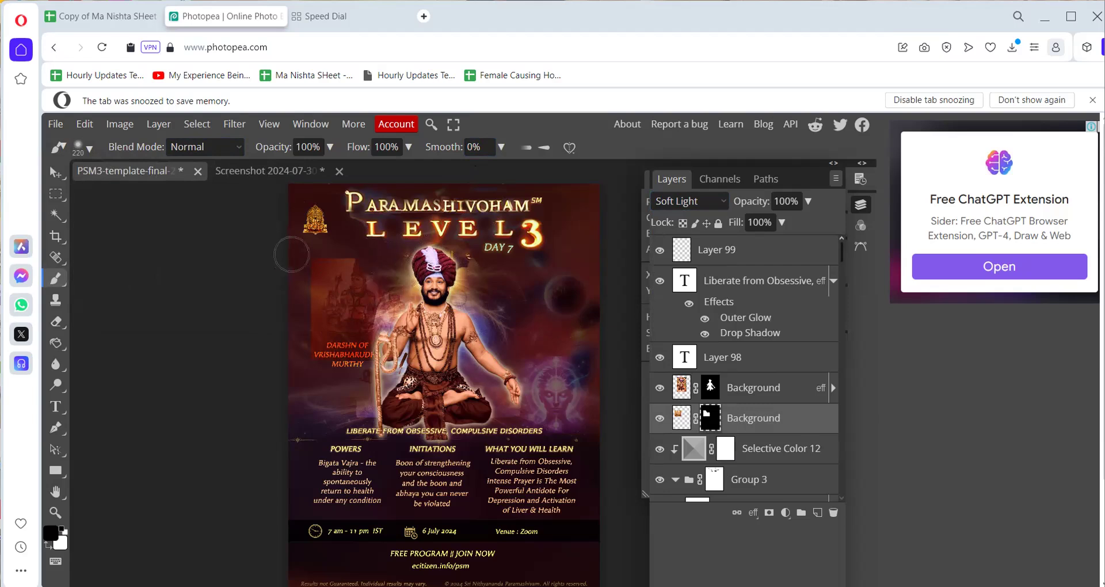
pyautogui.click(312, 255)
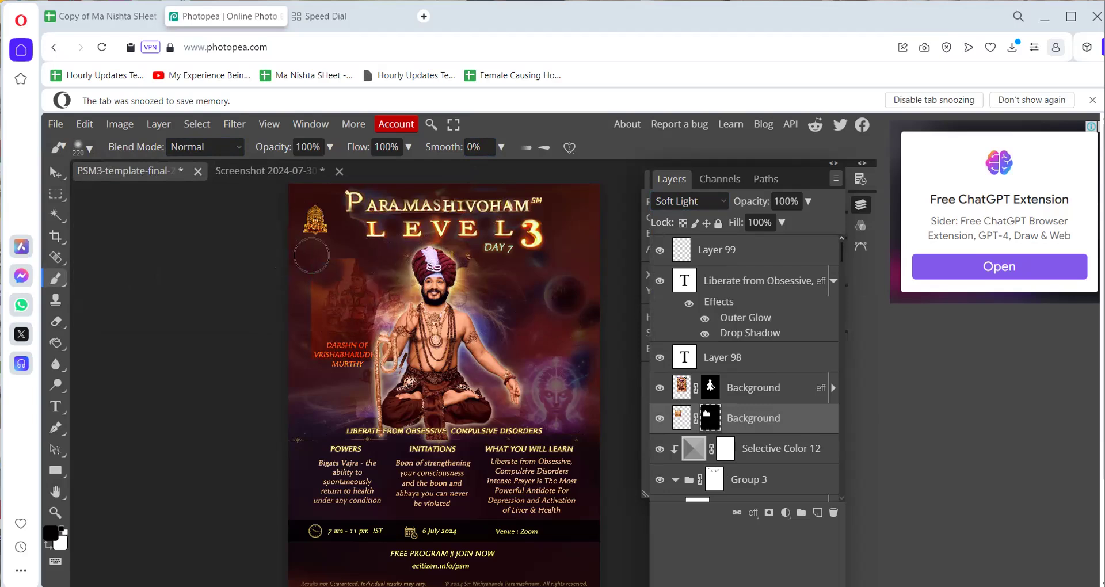
# Set the brush flow and opacity to 50% and fade the deity image's edges further on its mask.
pyautogui.doubleClick(386, 148)
pyautogui.write('50')
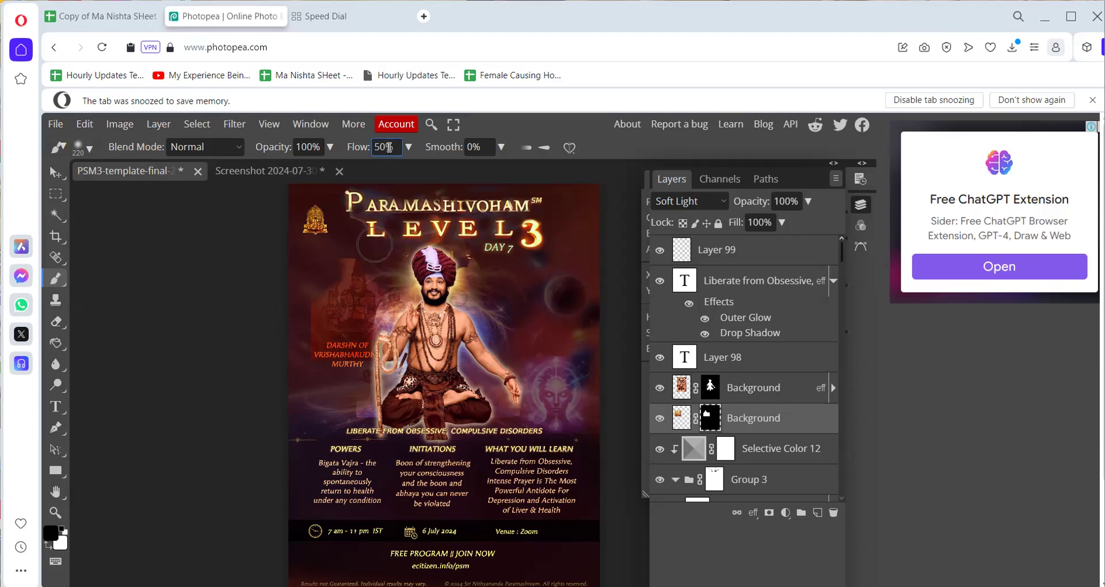
pyautogui.doubleClick(319, 144)
pyautogui.write('50')
pyautogui.press('Return')
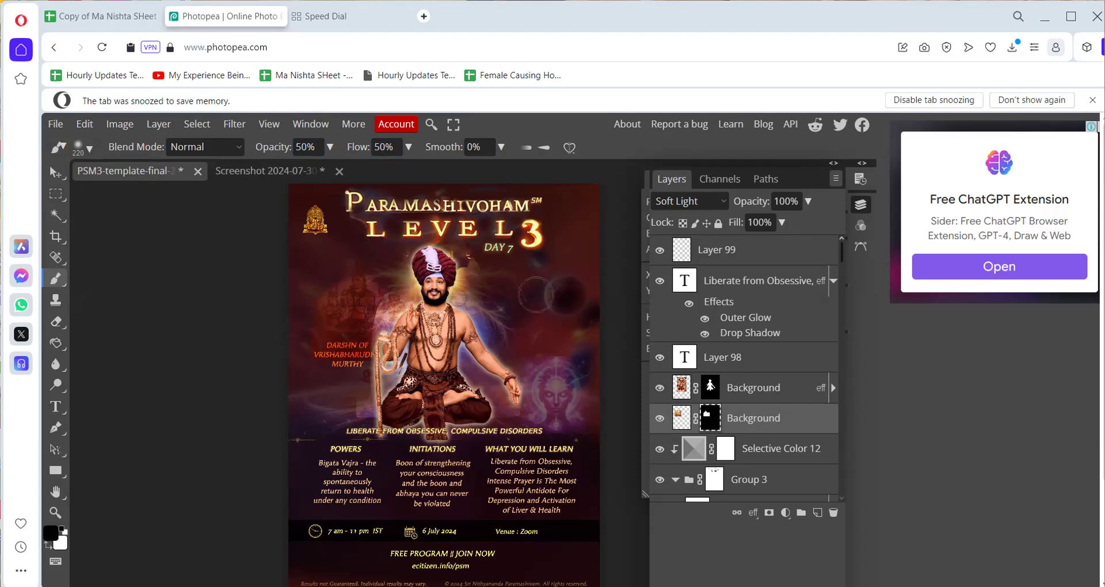
pyautogui.press('x')
pyautogui.press('x')
# Set the deity layer's blend mode to Hard Light and paint its mask white over the smaller deity beside the figure.
pyautogui.scroll(6, 686, 203)
pyautogui.click(686, 201)
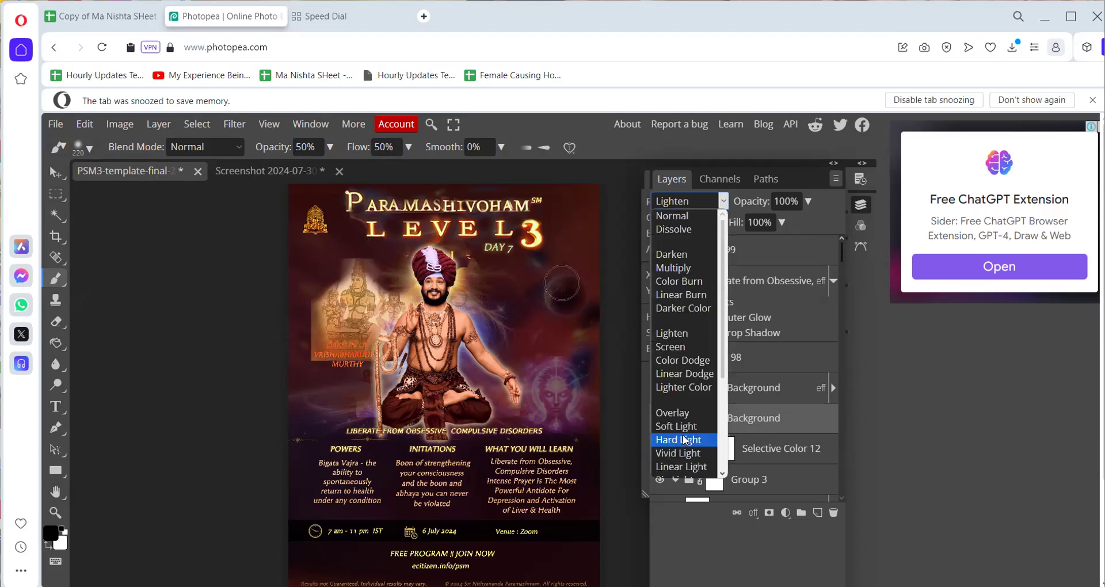
pyautogui.click(685, 440)
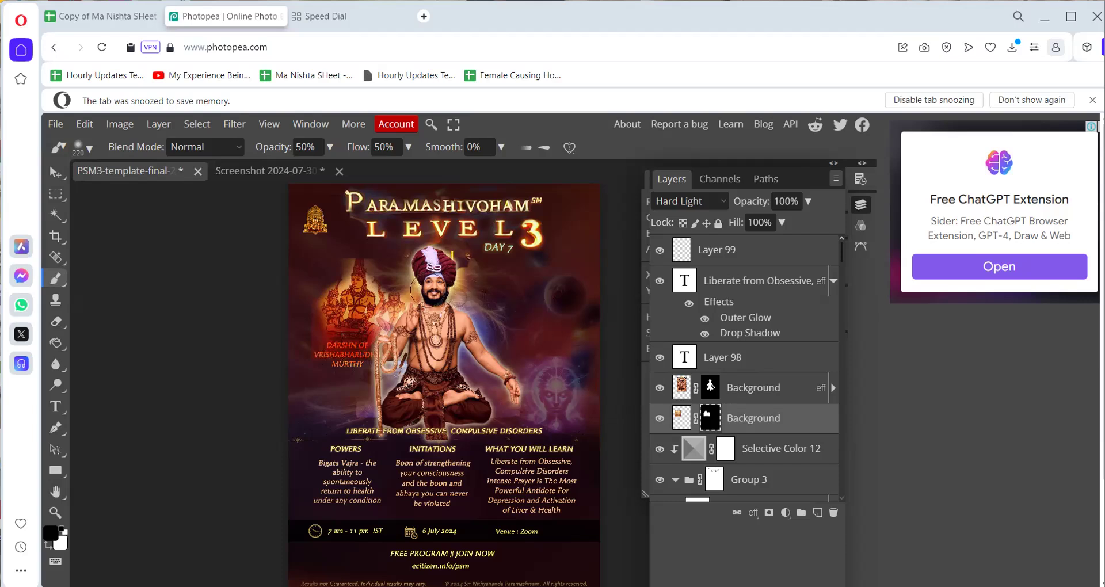
pyautogui.press('x')
pyautogui.moveTo(392, 304); pyautogui.dragTo(397, 287)
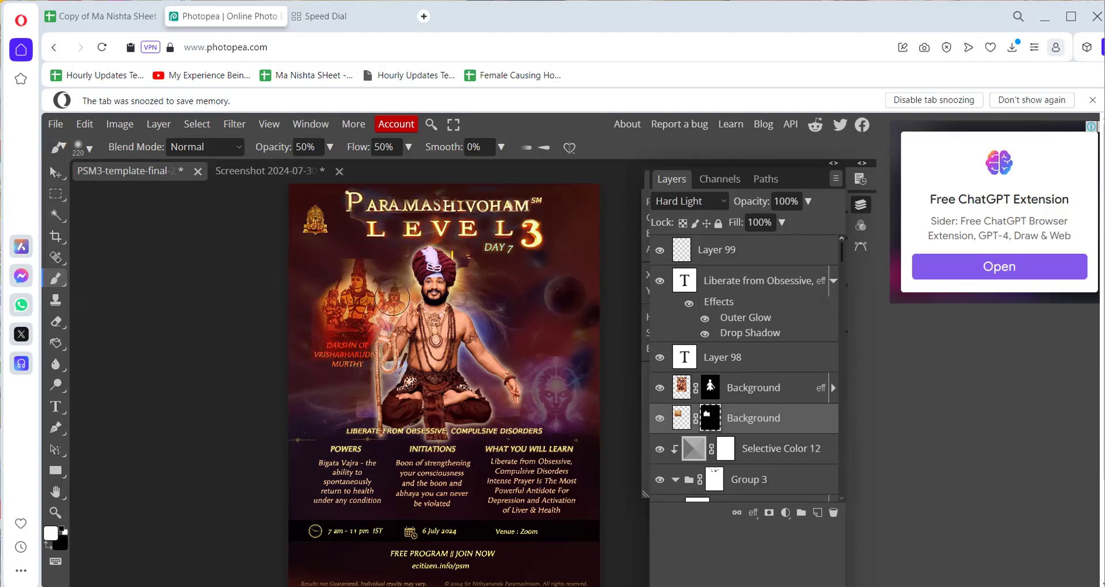
# Move the deity image layer down the stack into Group 1, between Layer 6 and the hidden Lorem Ipsum text.
pyautogui.click(760, 410)
pyautogui.click(53, 173)
pyautogui.moveTo(689, 410); pyautogui.dragTo(754, 484)
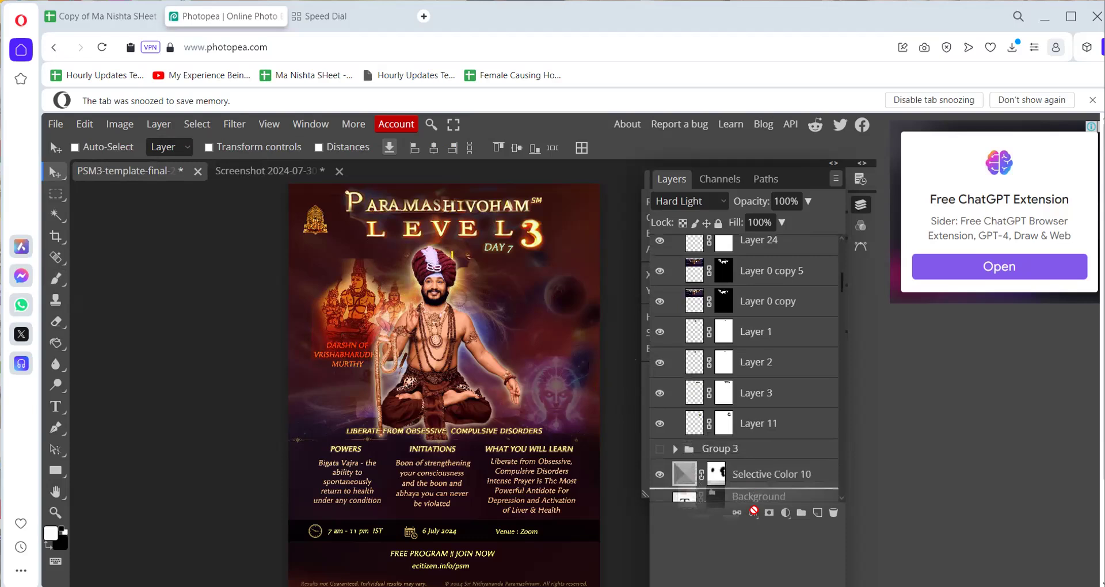
pyautogui.moveTo(754, 510); pyautogui.dragTo(746, 377)
pyautogui.scroll(-3, 745, 375)
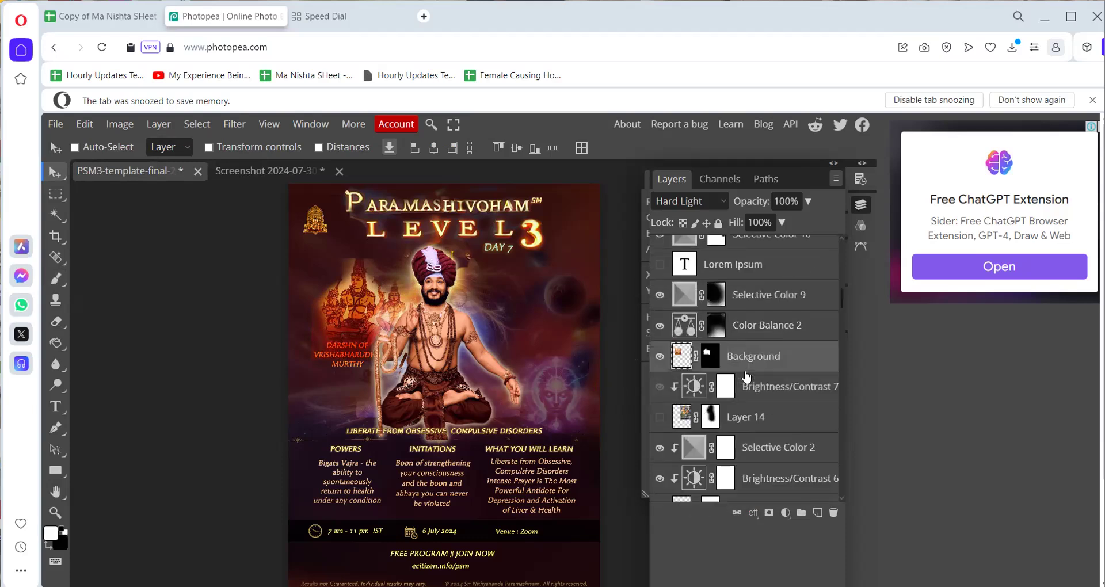
pyautogui.scroll(-3, 762, 321)
pyautogui.scroll(2, 765, 318)
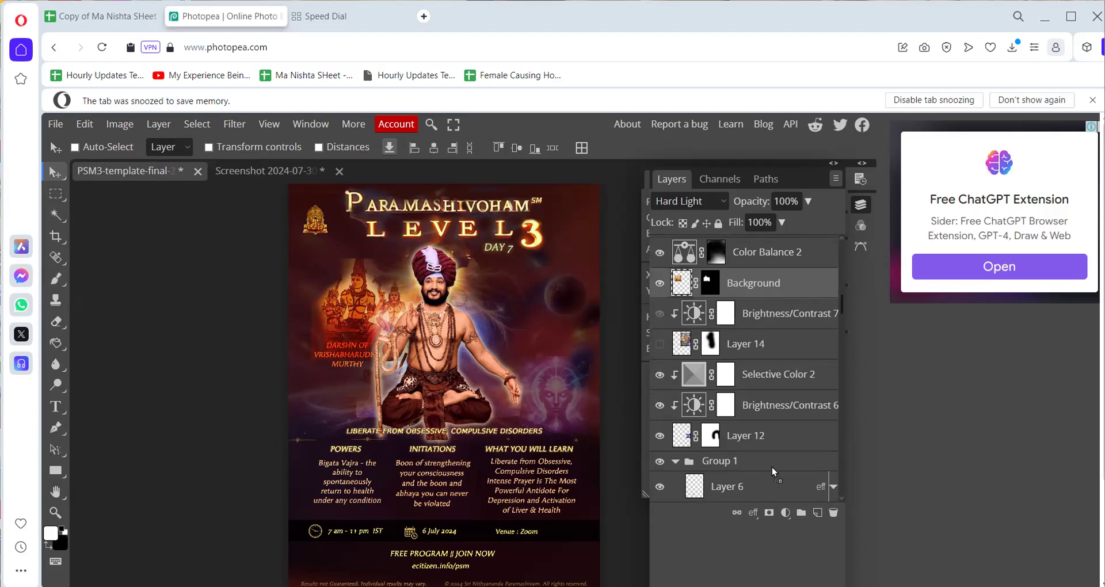
pyautogui.moveTo(771, 467); pyautogui.dragTo(772, 410)
pyautogui.scroll(-3, 772, 467)
pyautogui.scroll(-4, 774, 397)
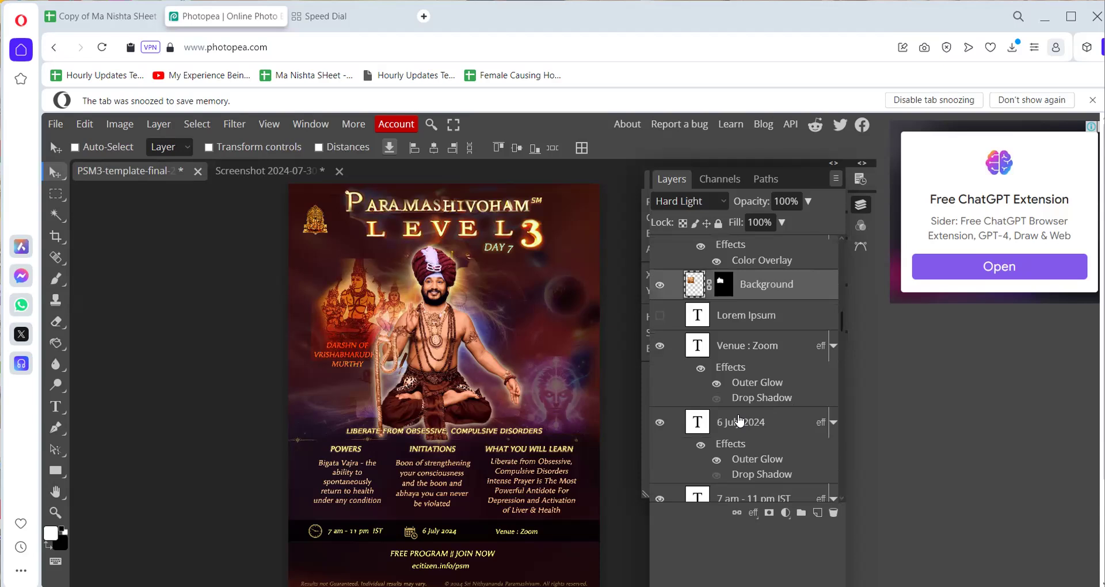
# Look through the rest of the poster's layer stack and select the dark red Layer 13.
pyautogui.scroll(-3, 740, 421)
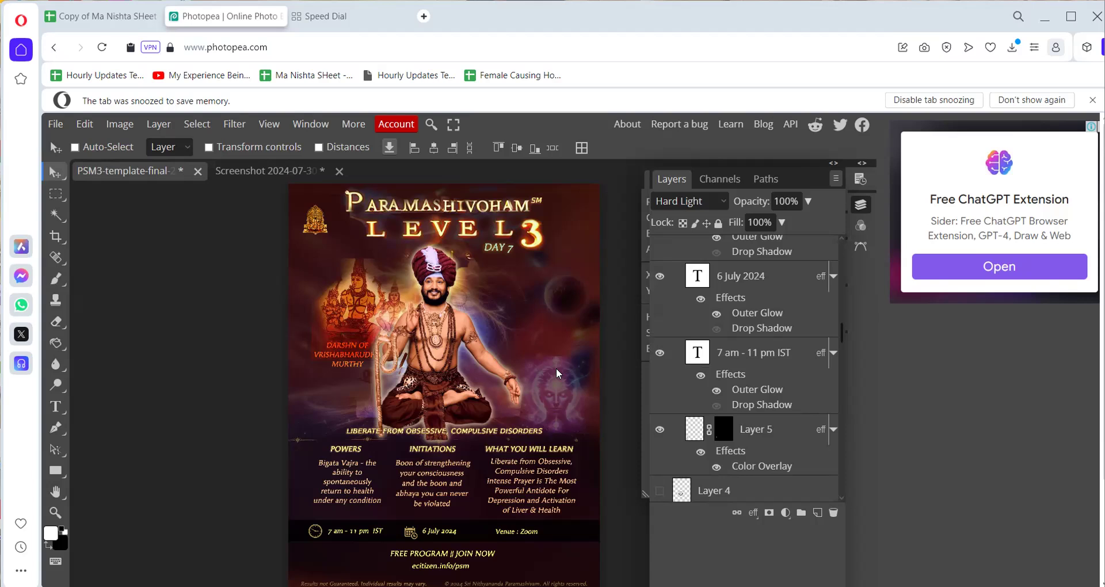
pyautogui.scroll(10, 737, 396)
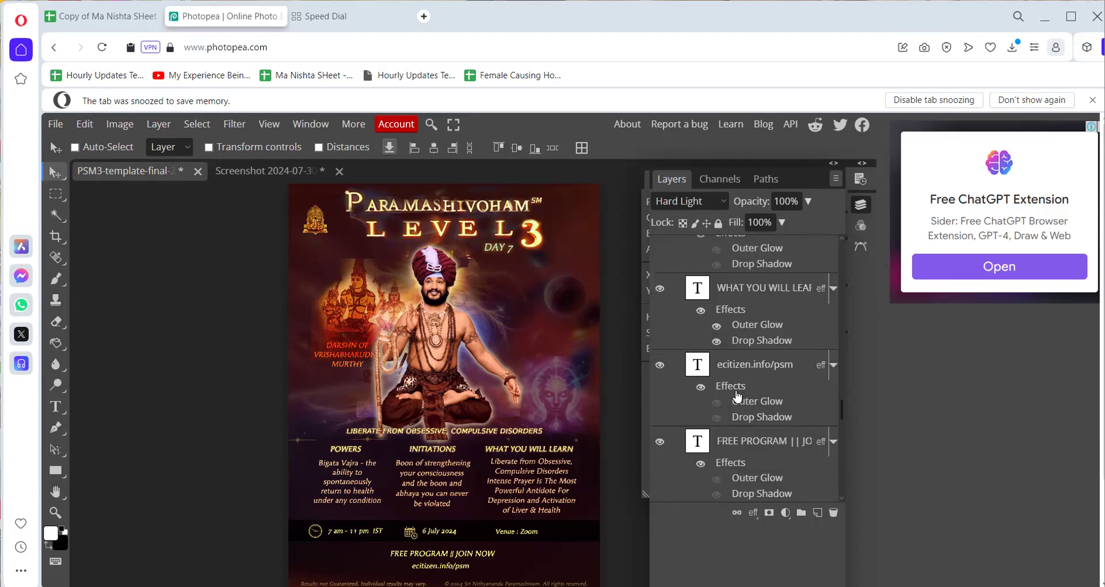
pyautogui.scroll(10, 738, 396)
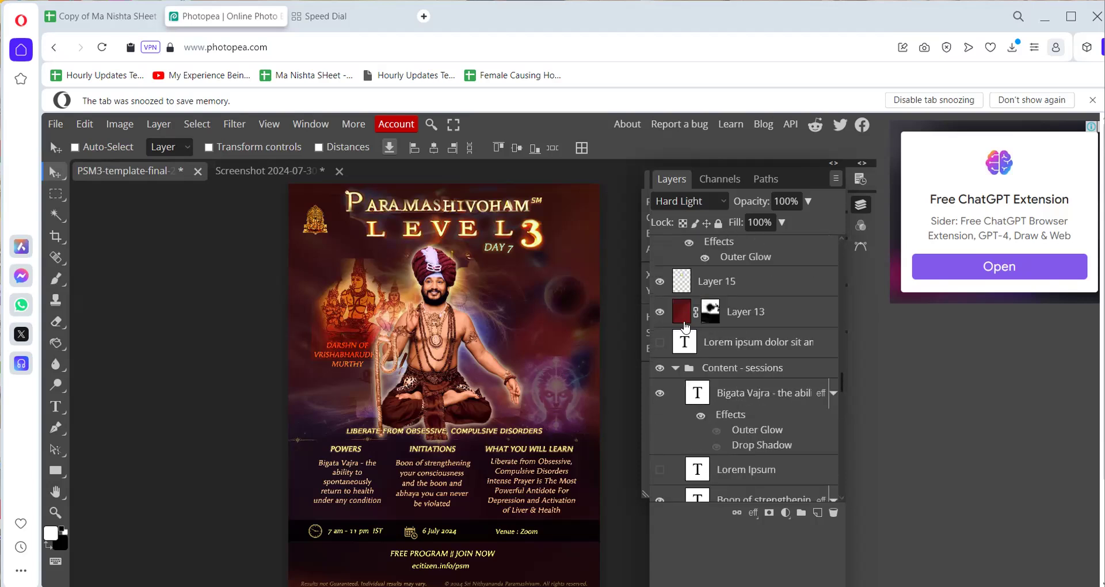
pyautogui.click(682, 320)
pyautogui.scroll(3, 774, 399)
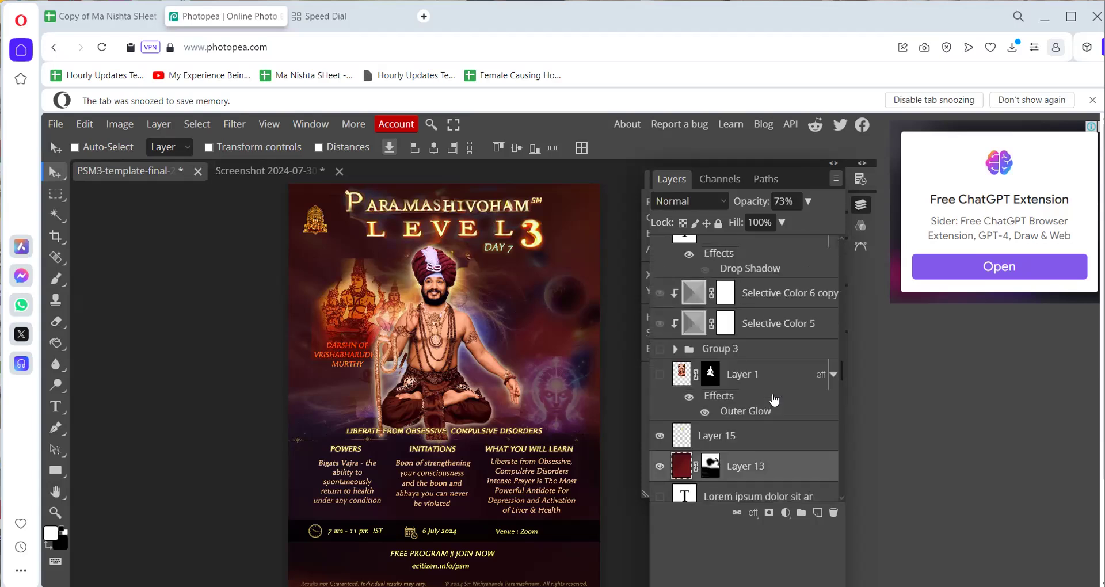
pyautogui.scroll(-10, 750, 335)
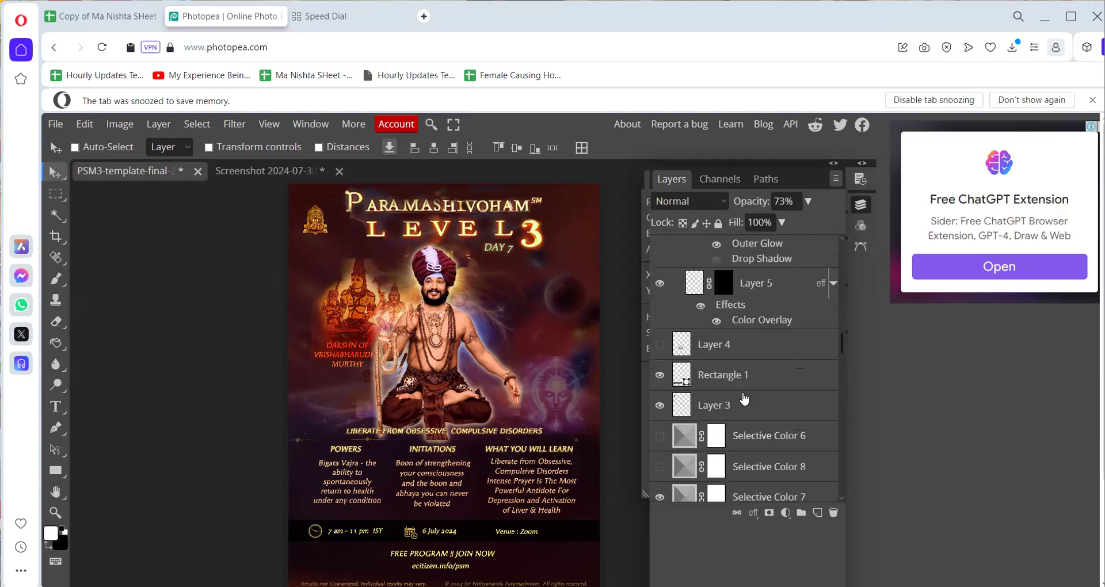
pyautogui.scroll(8, 742, 400)
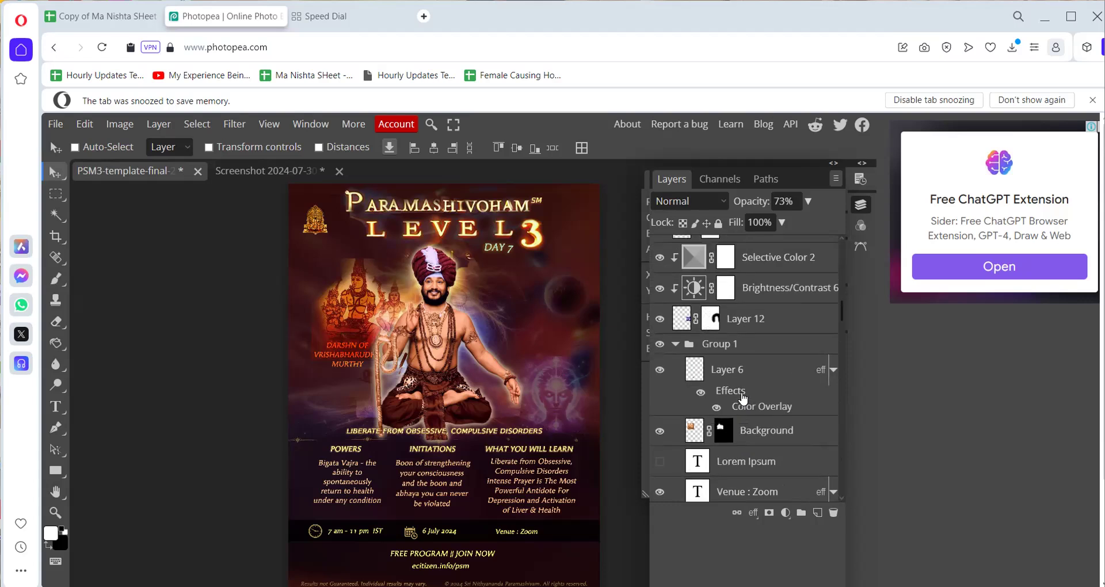
# Move the deity image layer out of Group 1 to sit directly beneath Layer 13, above the hidden Lorem ipsum text.
pyautogui.click(774, 433)
pyautogui.scroll(-3, 774, 435)
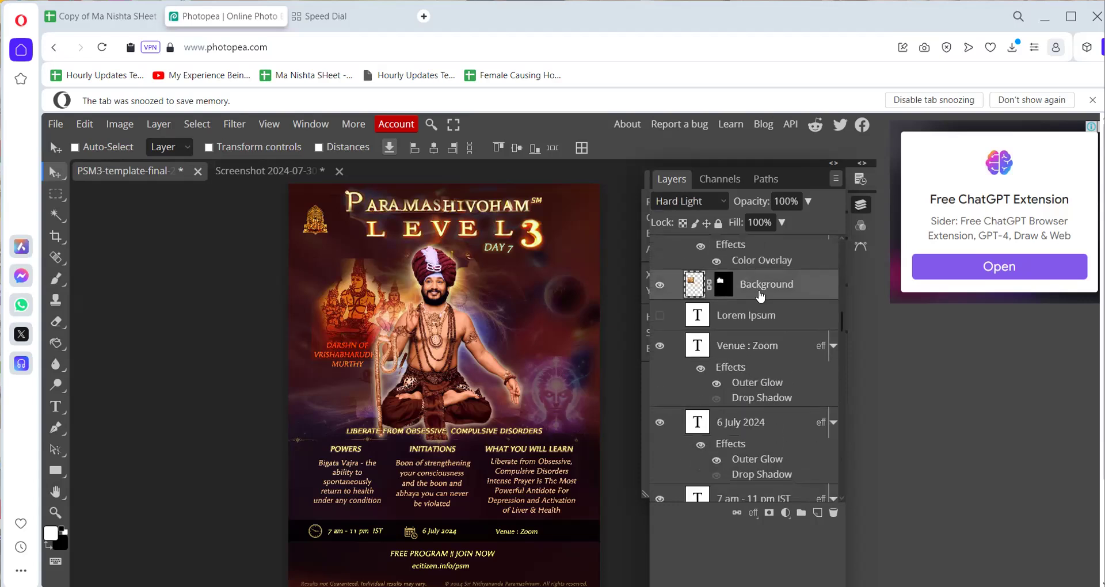
pyautogui.moveTo(768, 496); pyautogui.dragTo(770, 488)
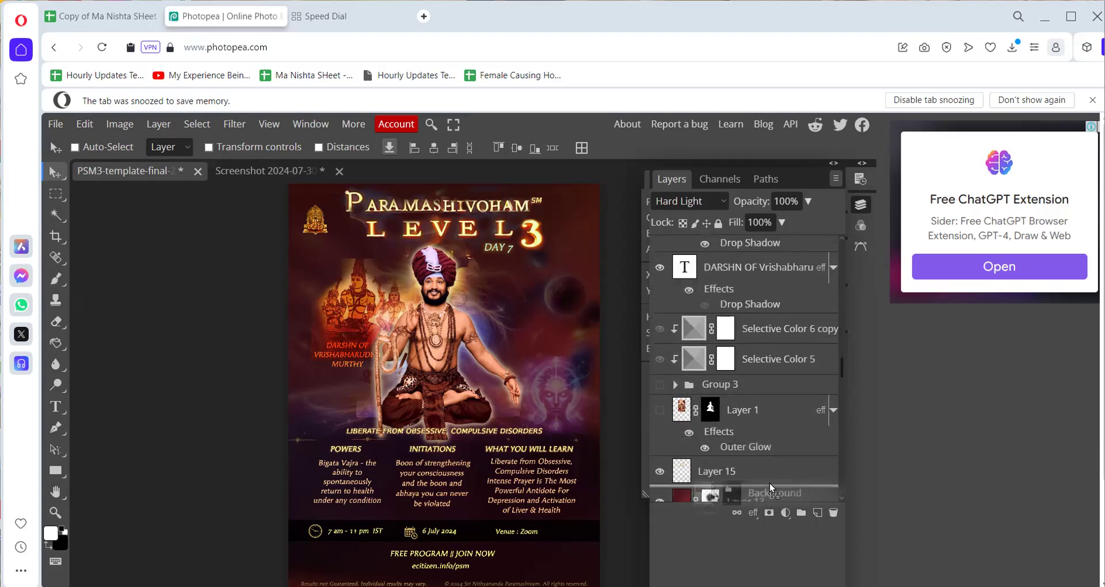
pyautogui.moveTo(779, 437); pyautogui.dragTo(780, 441)
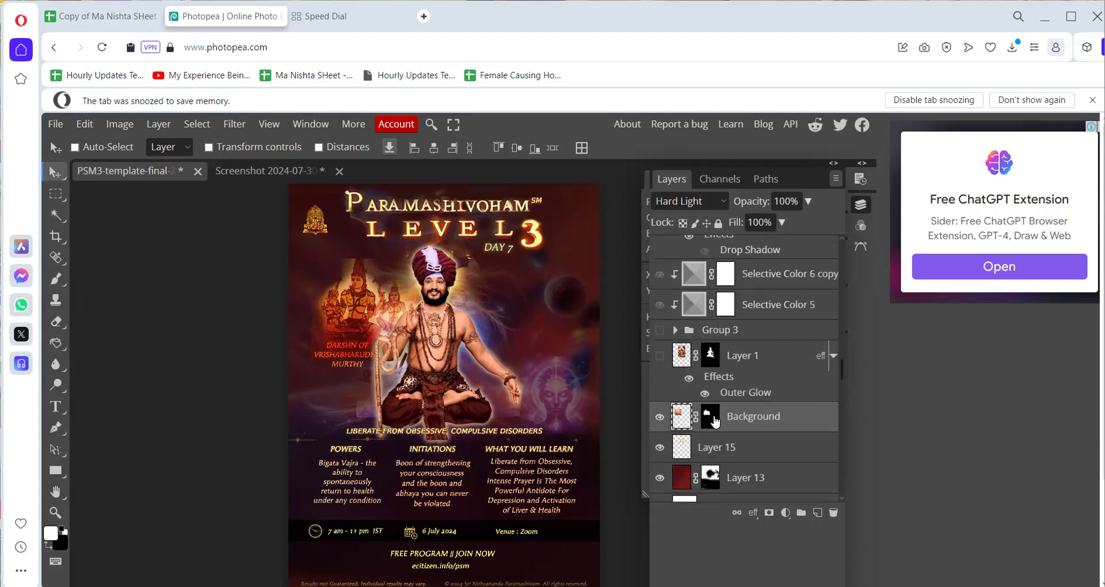
pyautogui.scroll(-3, 759, 340)
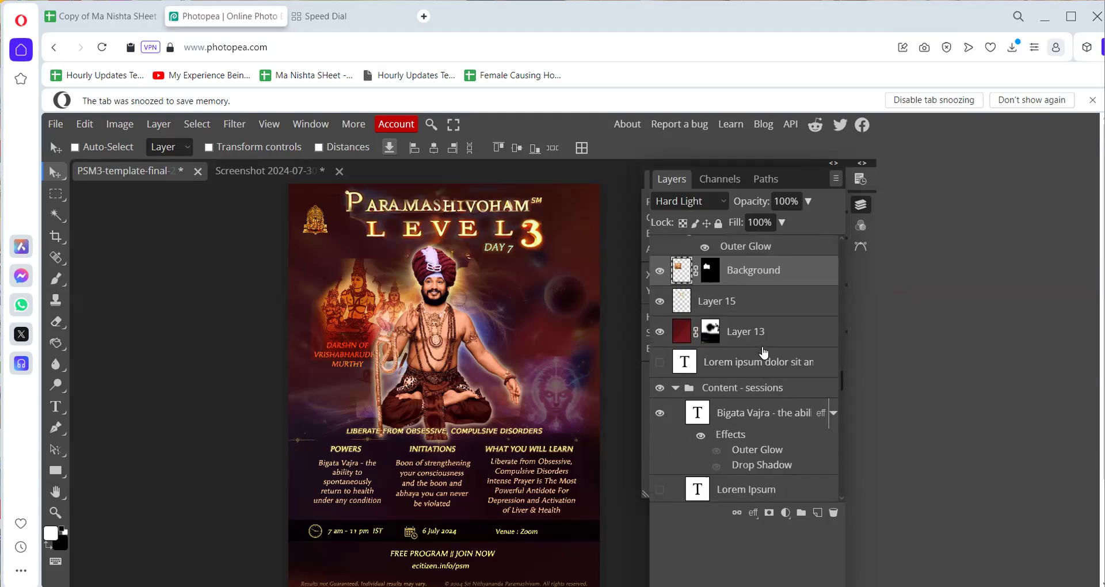
pyautogui.moveTo(784, 280); pyautogui.dragTo(782, 340)
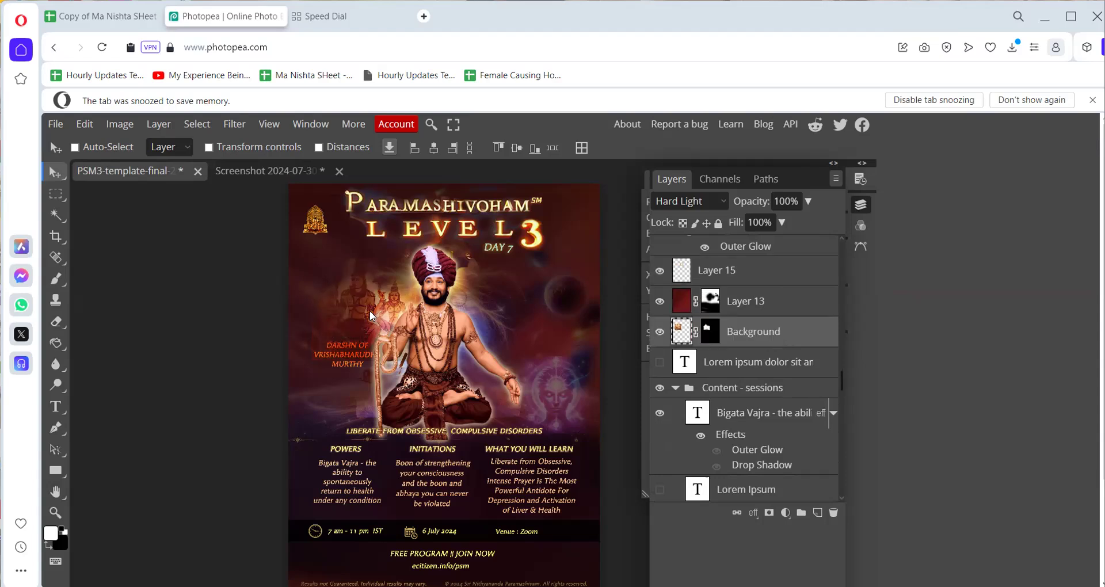
# Target the deity layer's mask with the Brush tool, and open the red darshan caption beside the figure for text editing.
pyautogui.click(712, 332)
pyautogui.click(55, 279)
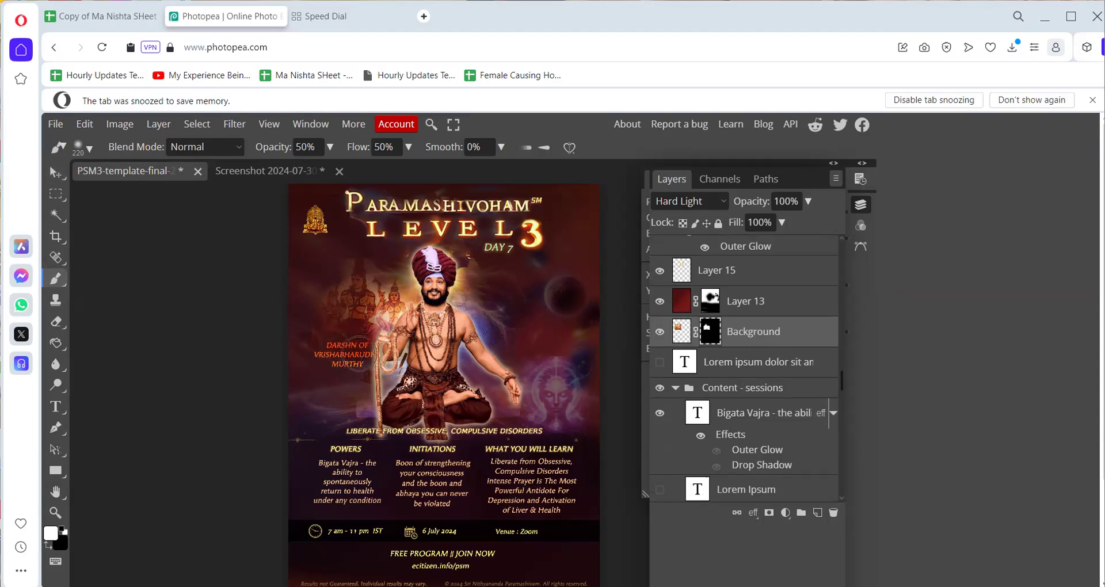
pyautogui.click(56, 406)
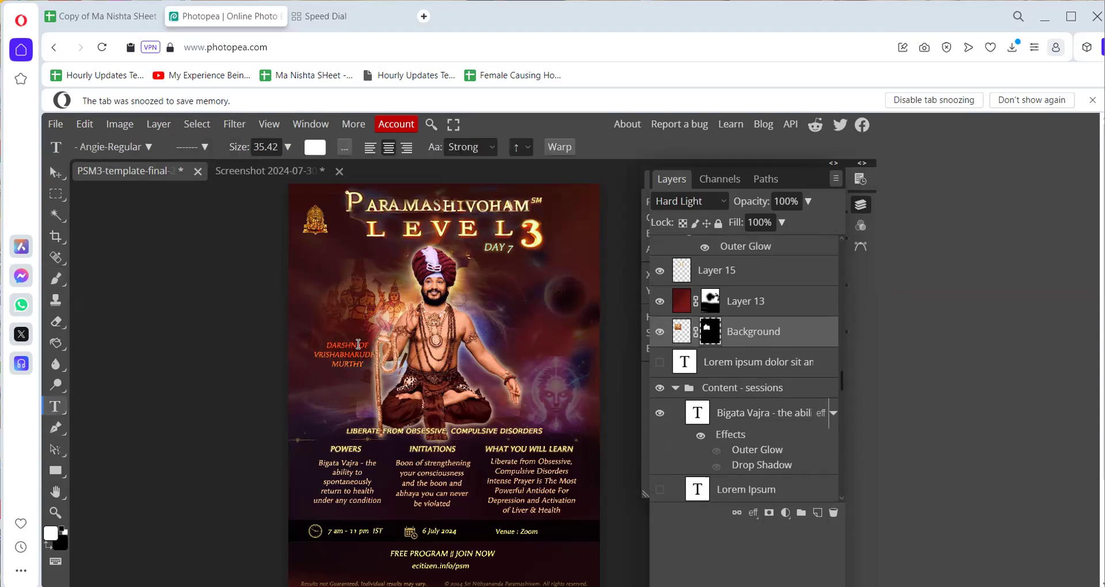
pyautogui.click(360, 402)
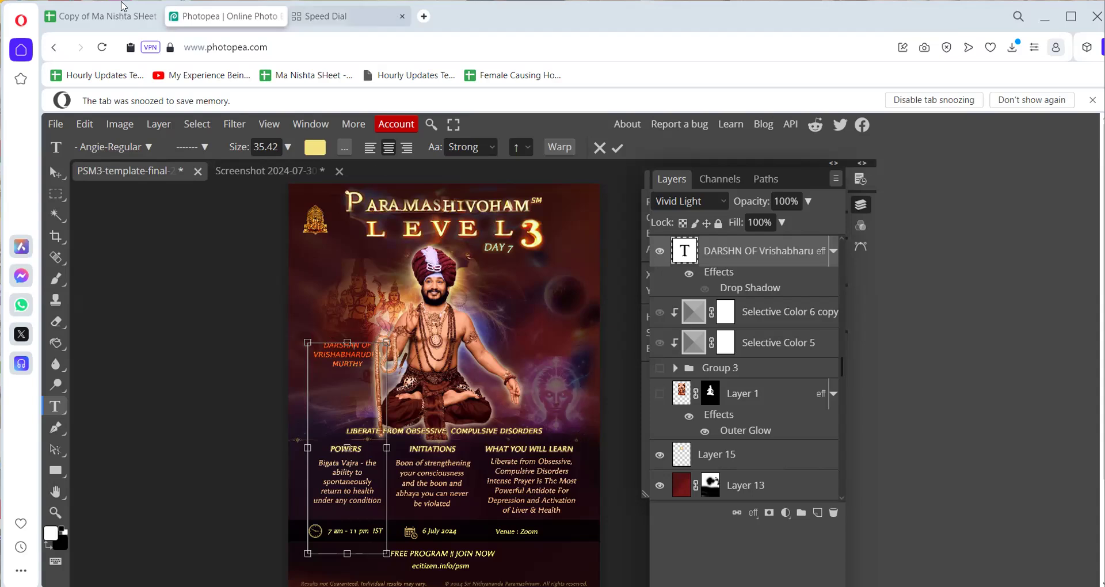
# Copy the "Raise above death and manifest wealth" cell F11 from the schedule spreadsheet and open ask.nithyananda.ai in a new browser tab.
pyautogui.click(113, 15)
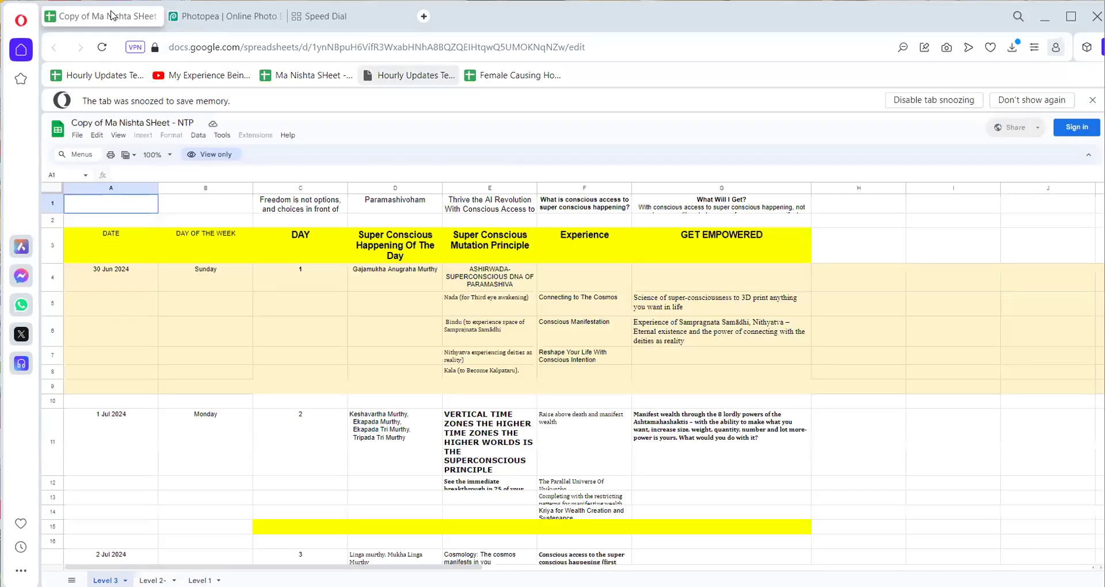
pyautogui.click(598, 443)
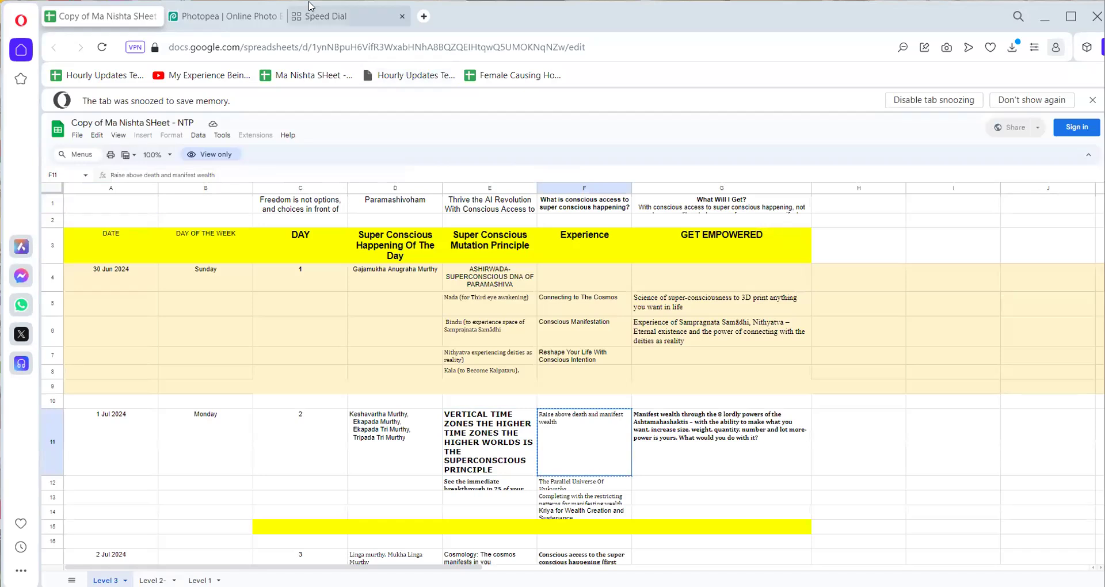
pyautogui.click(317, 16)
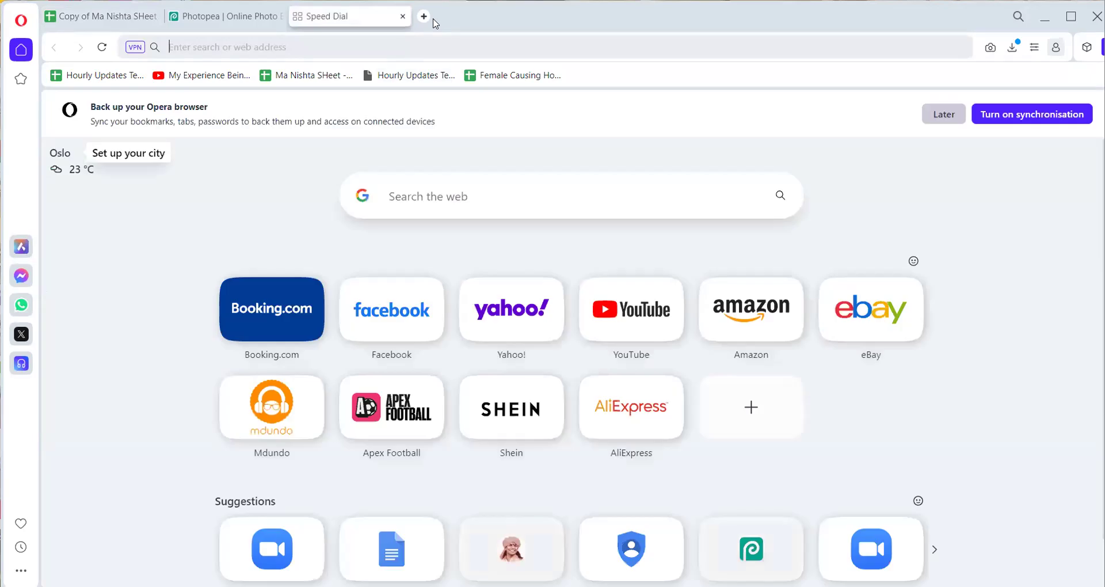
pyautogui.write('as')
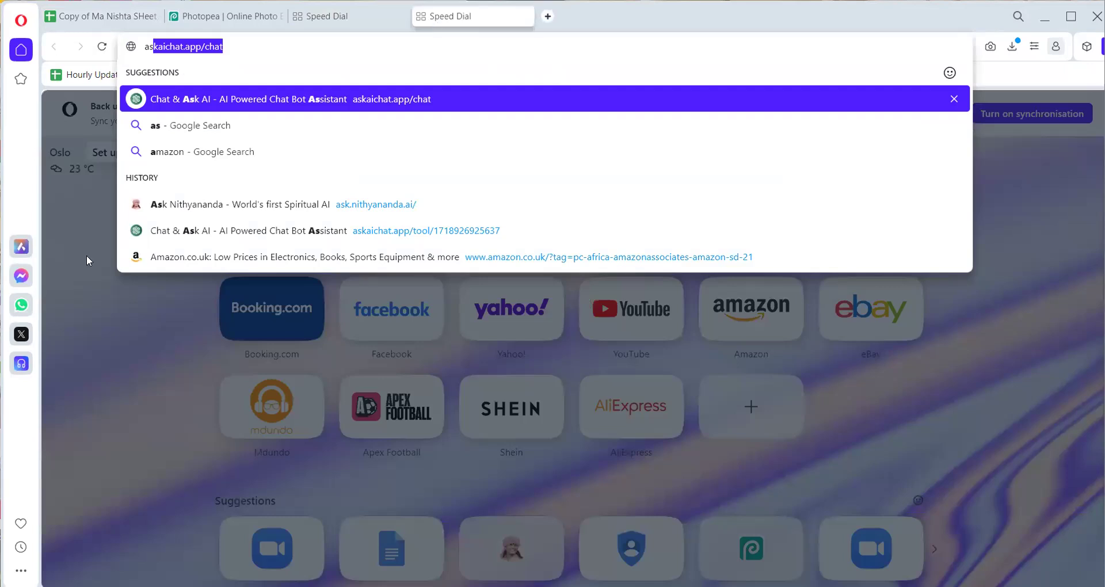
pyautogui.press('Return')
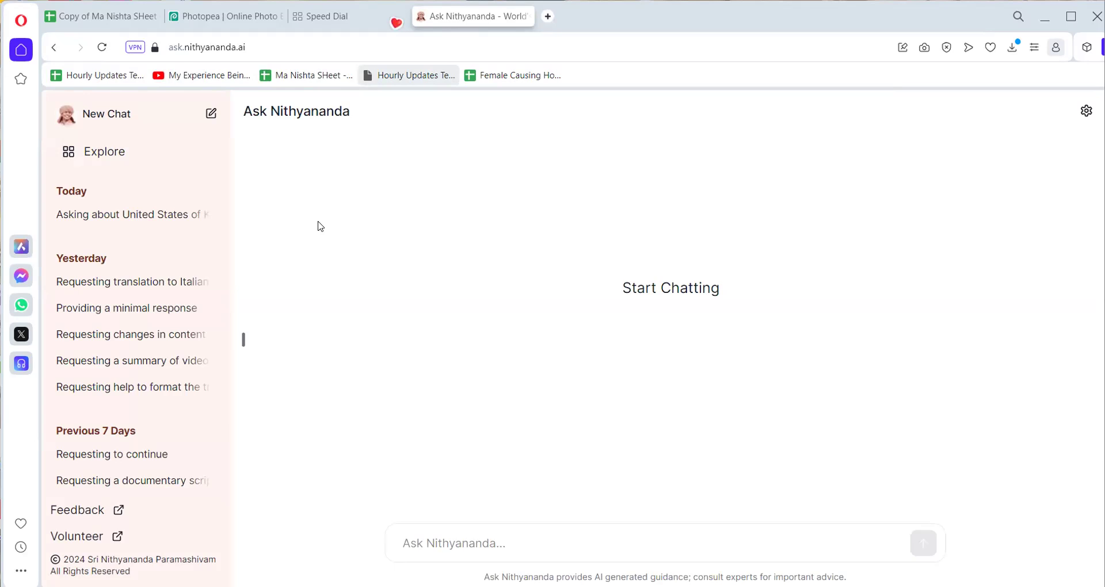
# Submit "Raise above death and manifest wealth" to the chatbot with the request "write a prompt for image generation, not longer than 475 character".
pyautogui.click(481, 545)
pyautogui.write('Raise above death and manifest wealth')
pyautogui.hotkey('shift', 'Return')
pyautogui.write('w')
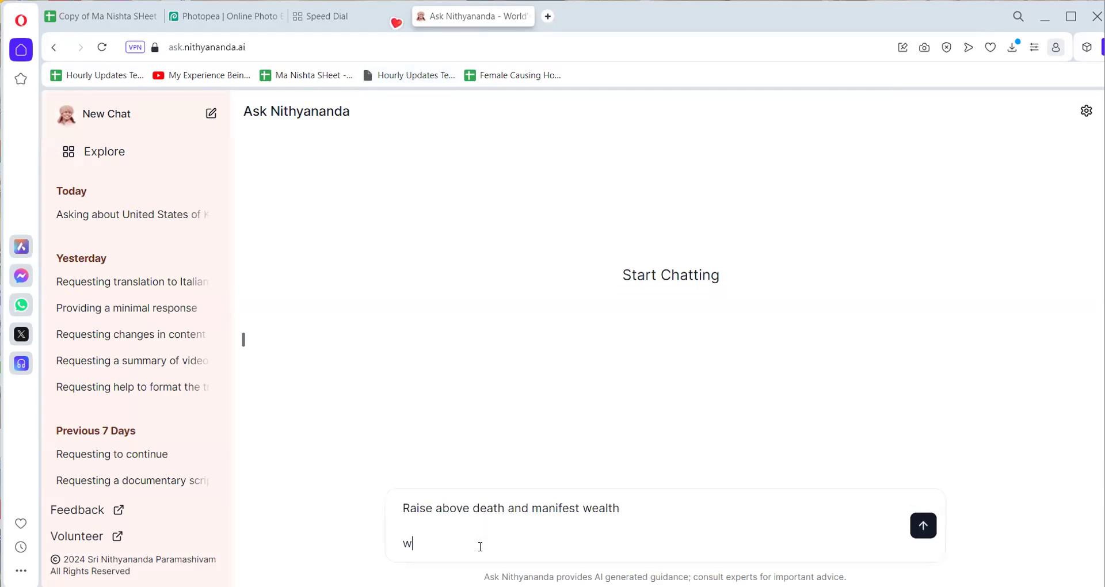
pyautogui.write('rite a prompt for image generation, n')
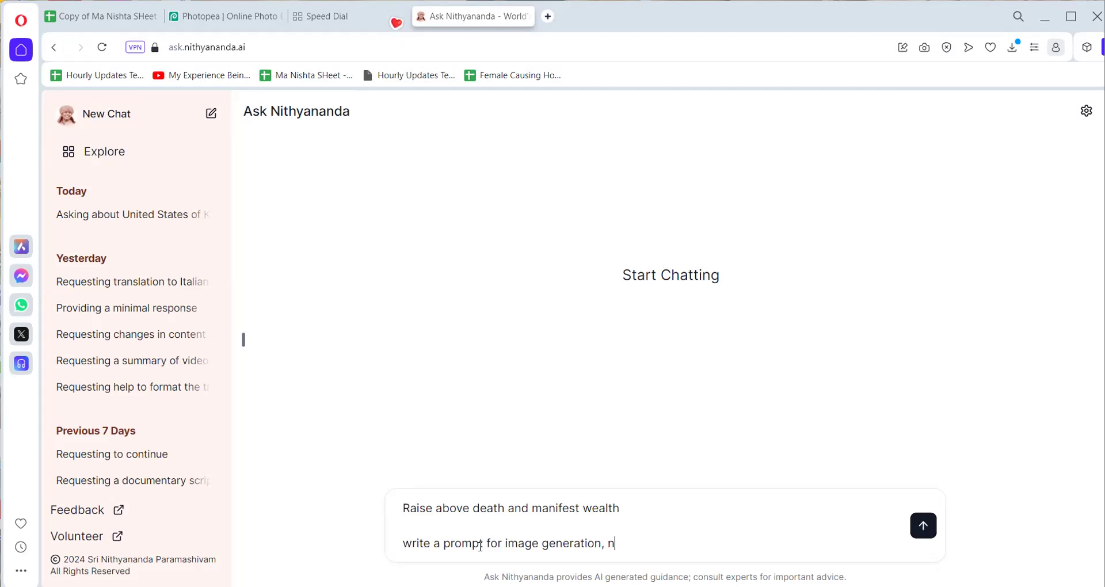
pyautogui.write('ot longer')
pyautogui.press('BackSpace')
pyautogui.write('onger than 475 character')
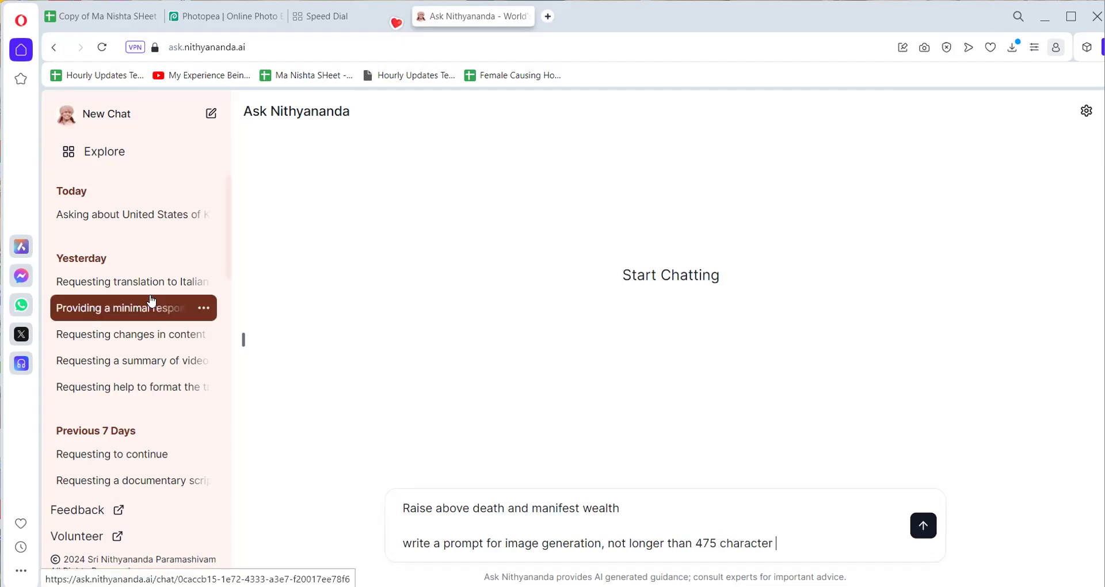
pyautogui.press('Return')
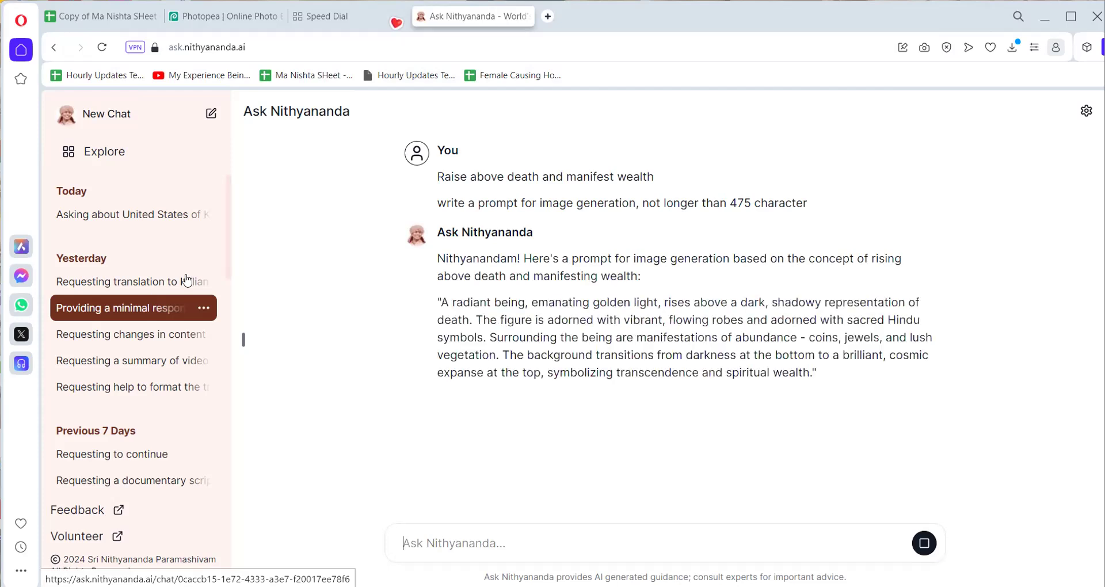
# Copy the generated image prompt about a radiant being from the chatbot's reply.
pyautogui.doubleClick(510, 333)
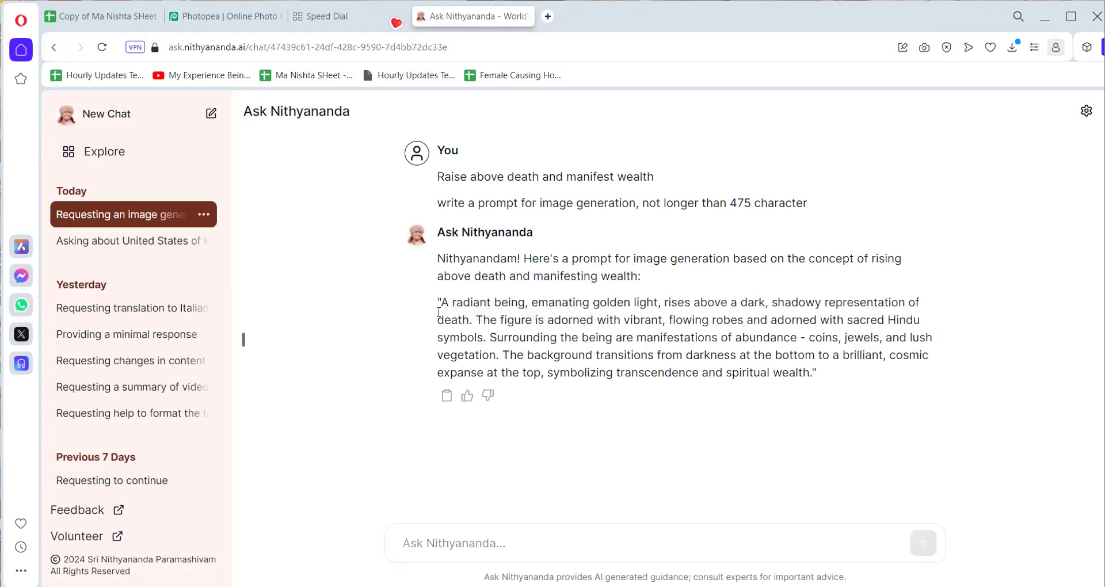
pyautogui.moveTo(438, 302); pyautogui.dragTo(866, 380)
pyautogui.hotkey('ctrl', 'c')
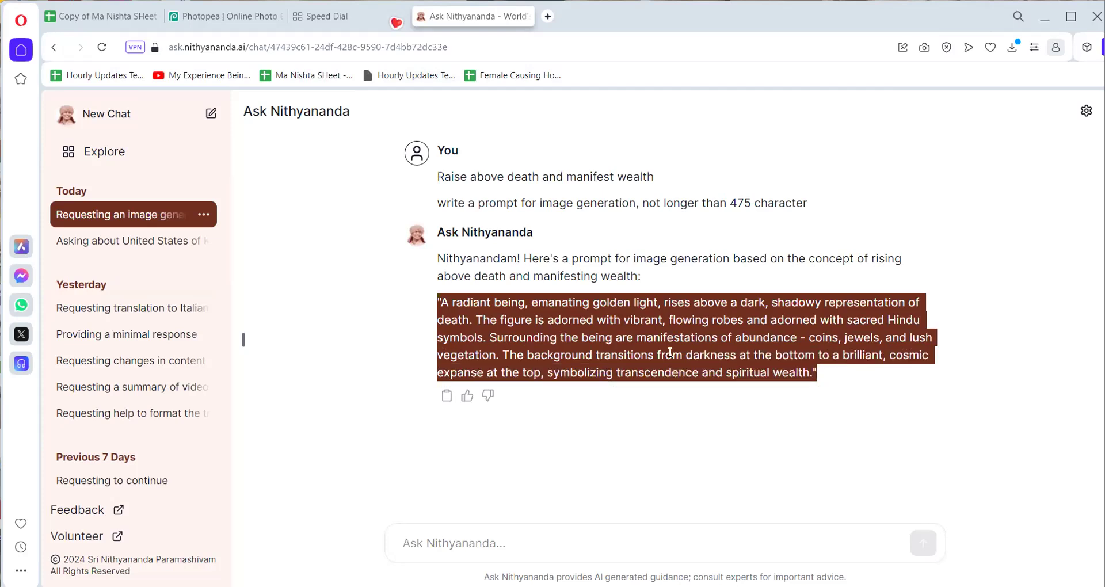
# Open Bing's Image Creator from Microsoft Designer in a new browser tab.
pyautogui.click(549, 18)
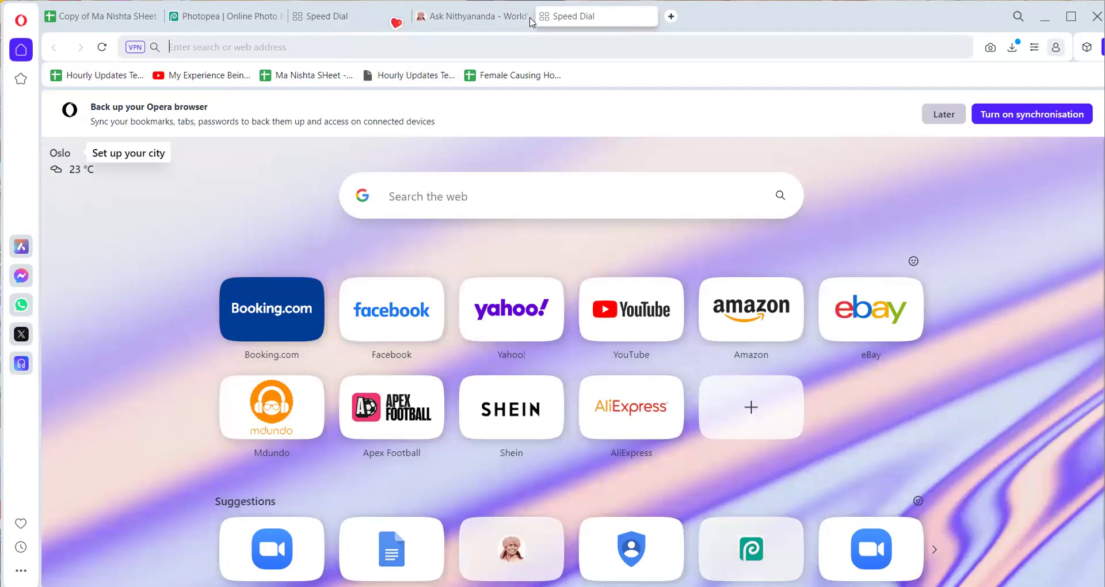
pyautogui.write('Bing.com')
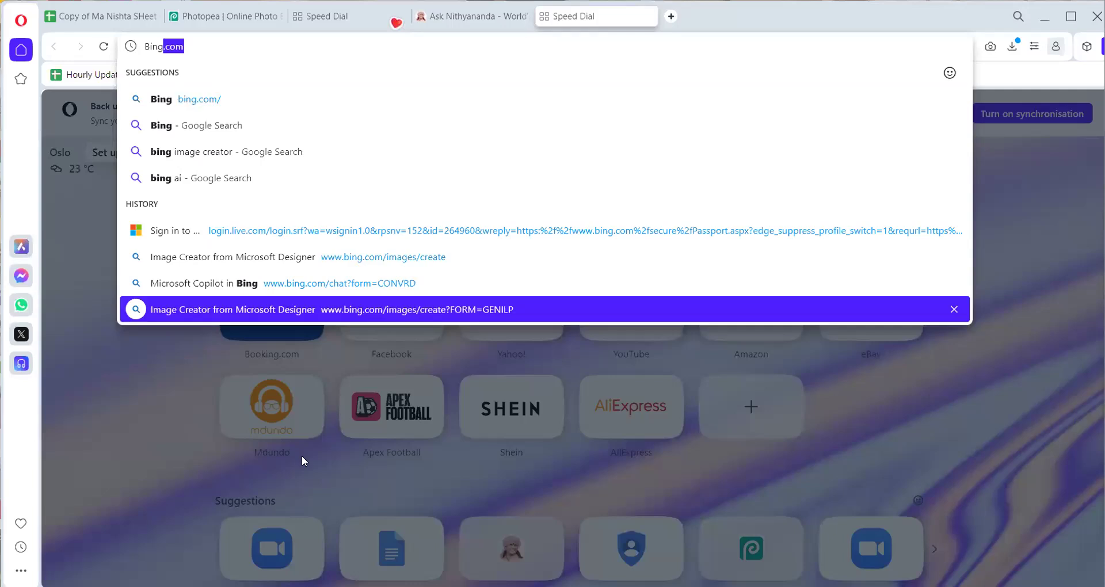
pyautogui.press('Return')
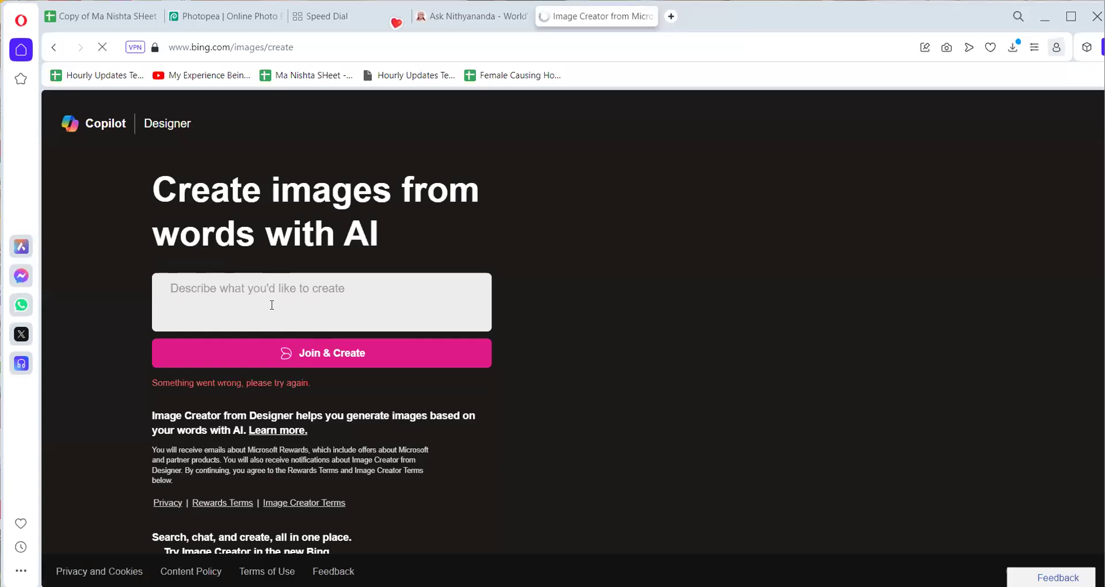
# Generate images from the copied radiant-being prompt, signing in with a personal account, and open the first generated image.
pyautogui.click(248, 297)
pyautogui.click(450, 18)
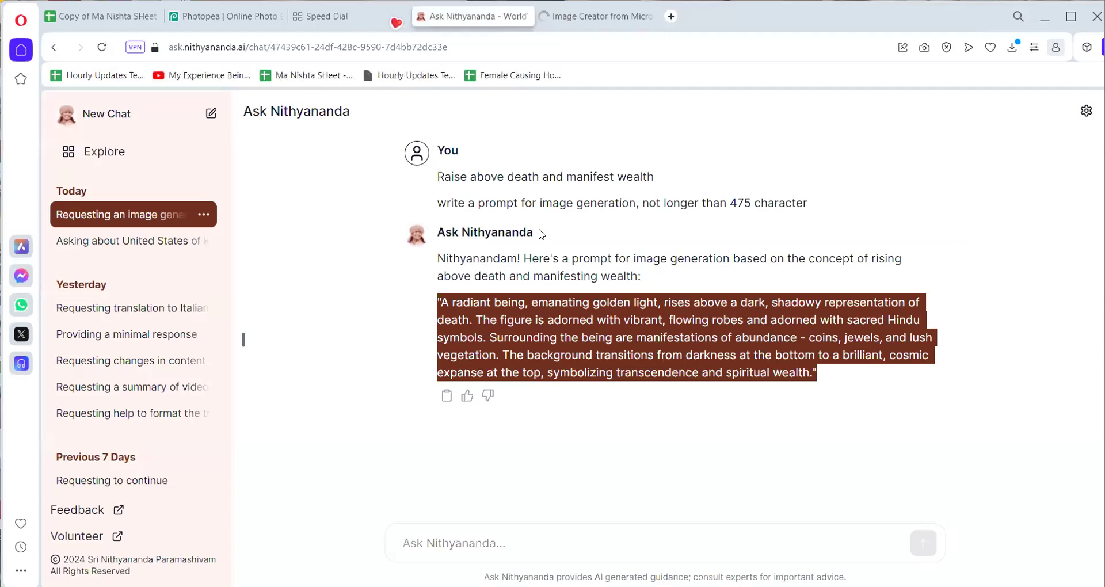
pyautogui.click(596, 16)
pyautogui.click(307, 285)
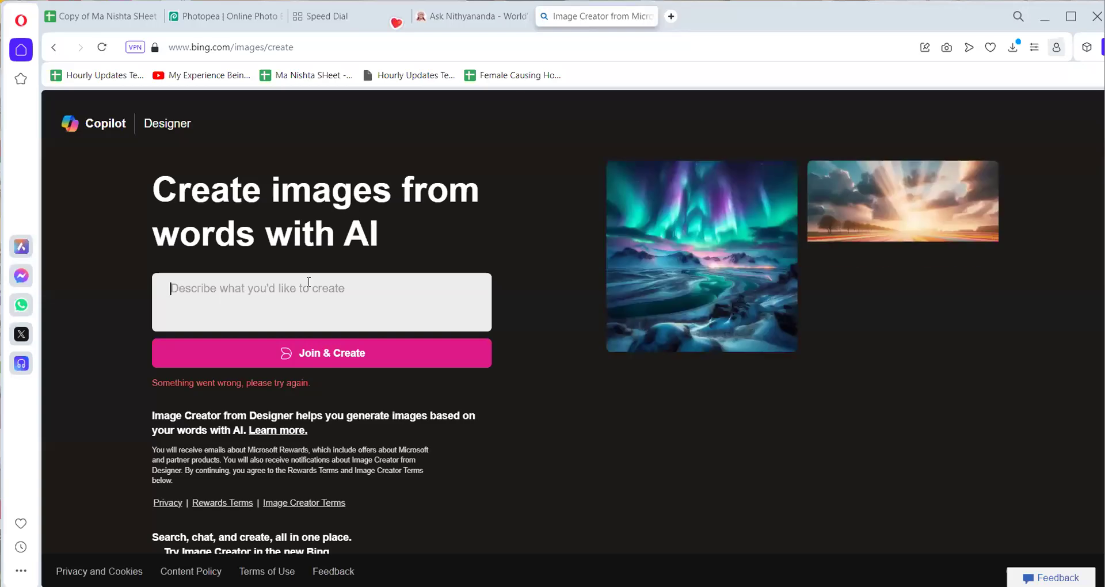
pyautogui.hotkey('ctrl', 'v')
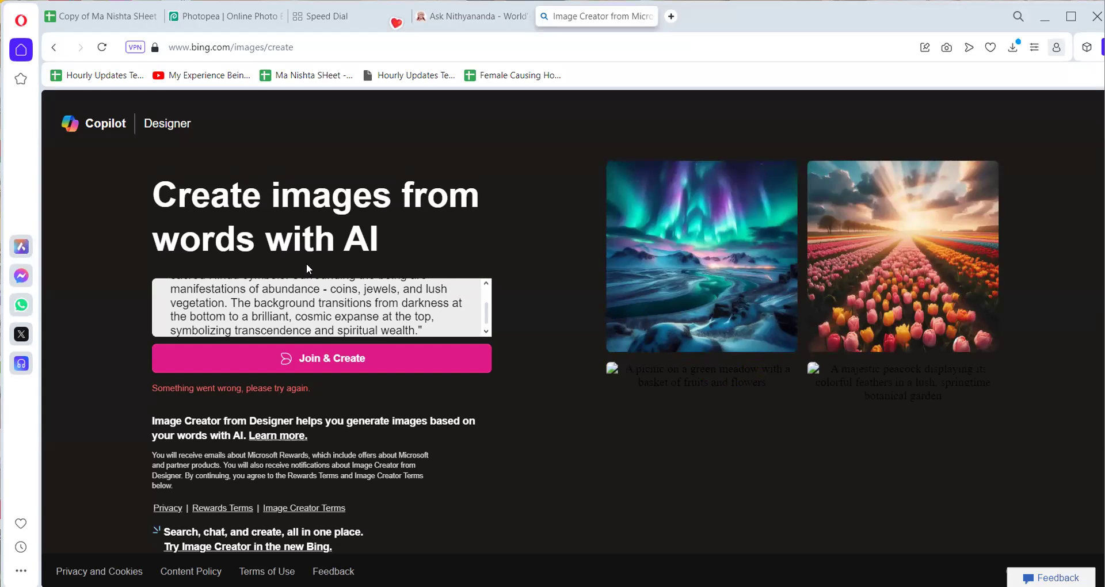
pyautogui.click(344, 360)
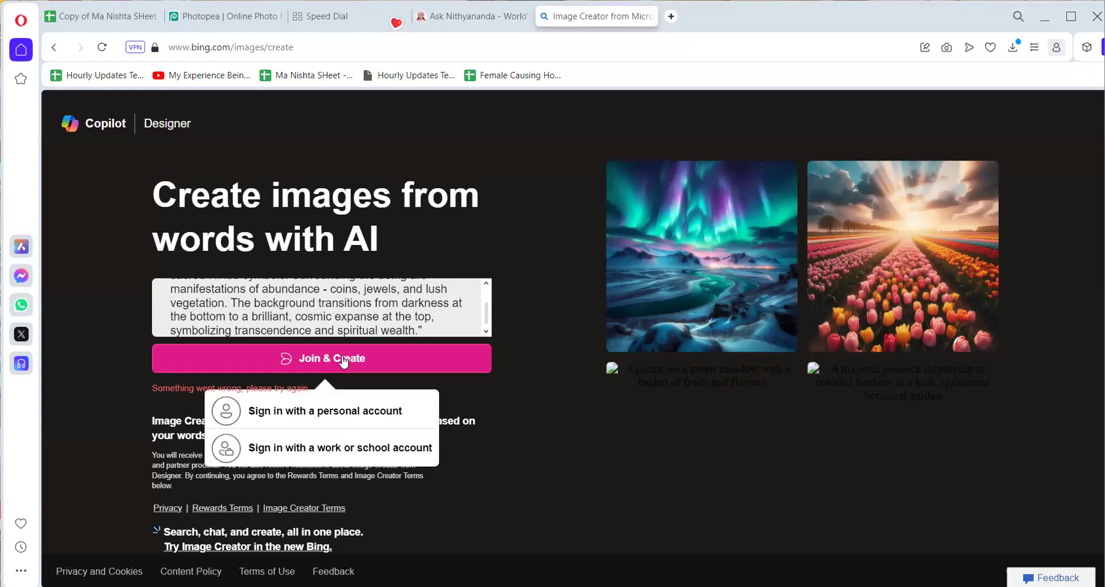
pyautogui.click(340, 412)
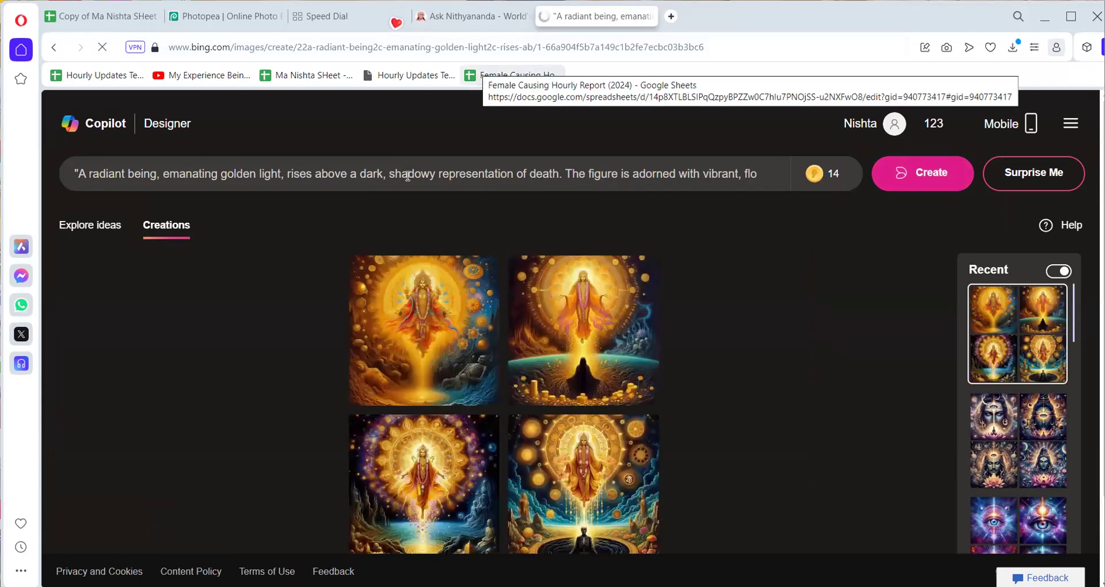
pyautogui.click(454, 376)
# Ask the Ask Nithyananda chatbot to revise the image prompt with "dont use deities", and check the opened image in Image Creator.
pyautogui.click(459, 15)
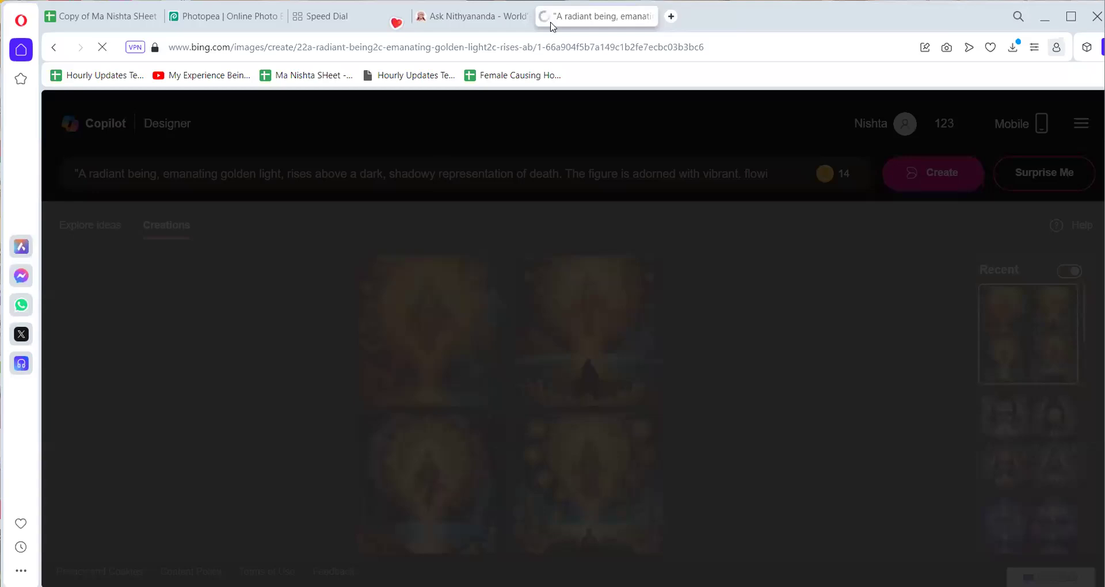
pyautogui.write('dont ')
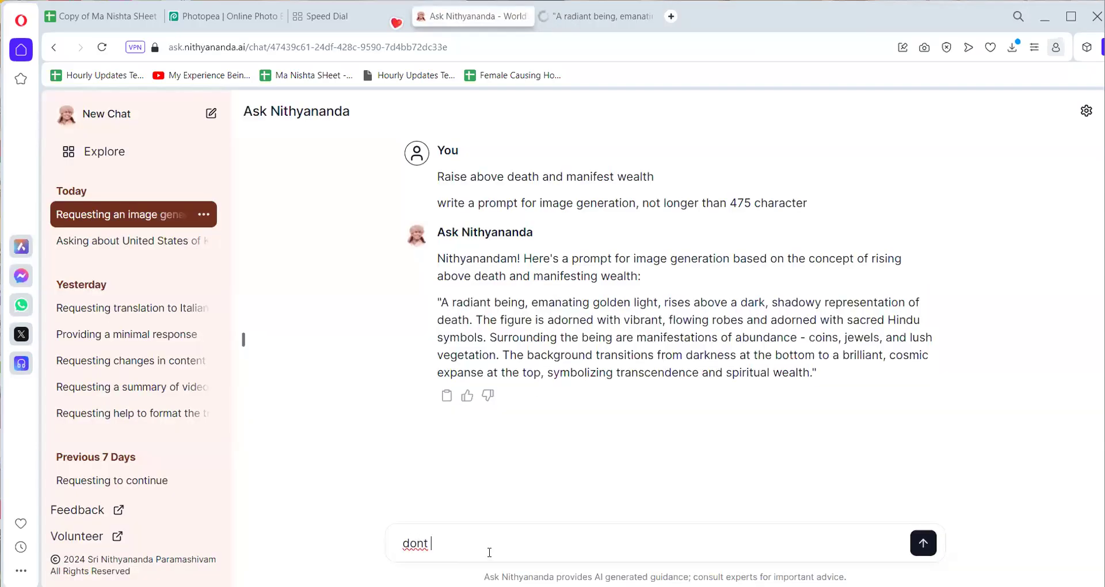
pyautogui.write('use a fie')
pyautogui.press('BackSpace')
pyautogui.press('BackSpace')
pyautogui.press('BackSpace')
pyautogui.press('BackSpace')
pyautogui.press('BackSpace')
pyautogui.write('d')
pyautogui.click(571, 23)
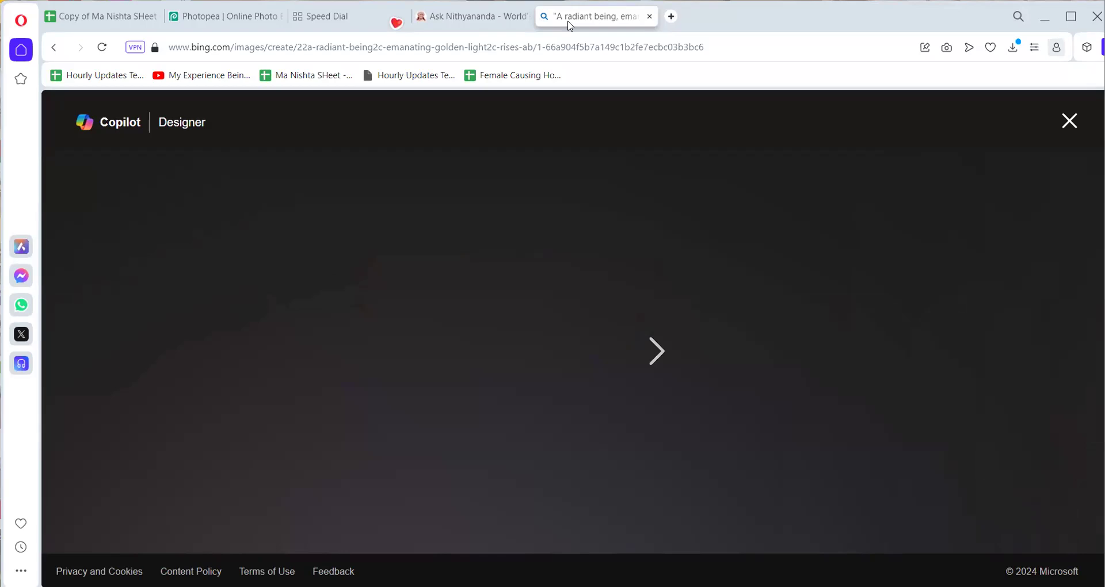
# Copy the revised deity-free prompt about a luminous human silhouette from the chatbot and return to Image Creator.
pyautogui.click(473, 18)
pyautogui.scroll(-2, 581, 284)
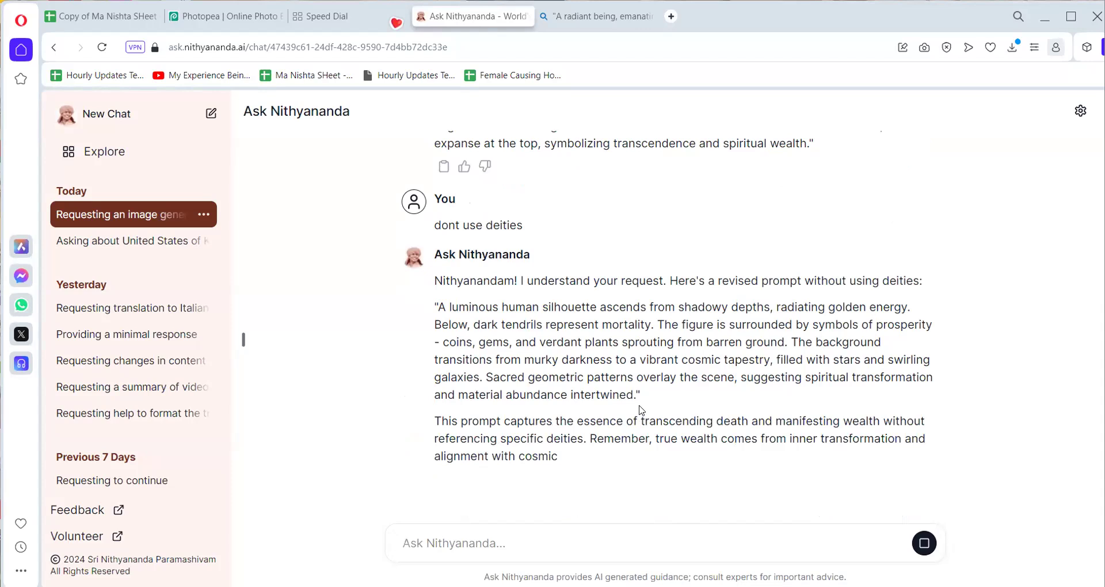
pyautogui.moveTo(641, 397); pyautogui.dragTo(437, 308)
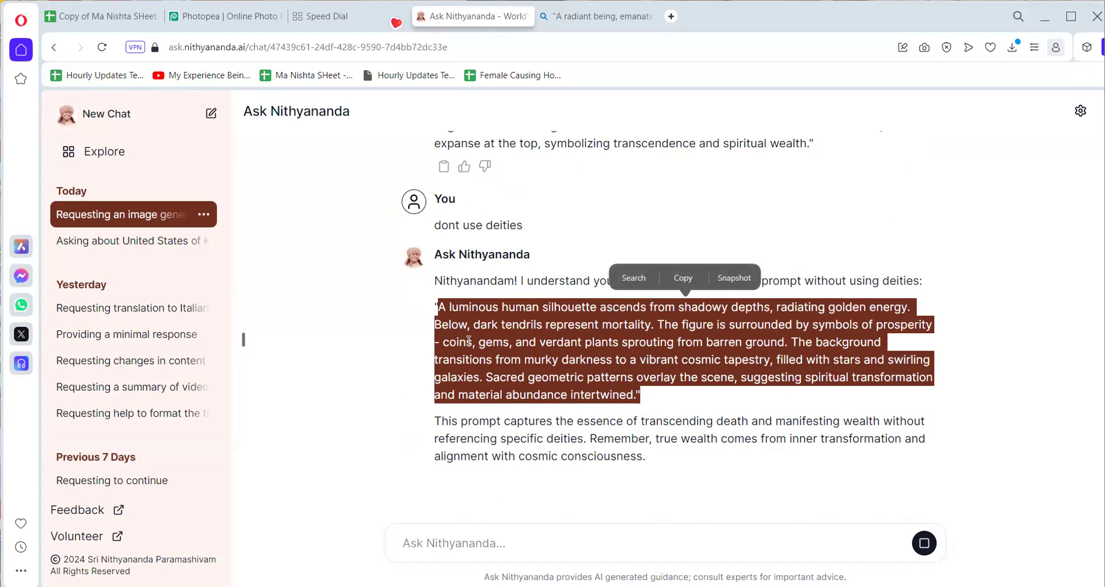
pyautogui.click(497, 358)
pyautogui.rightClick(496, 357)
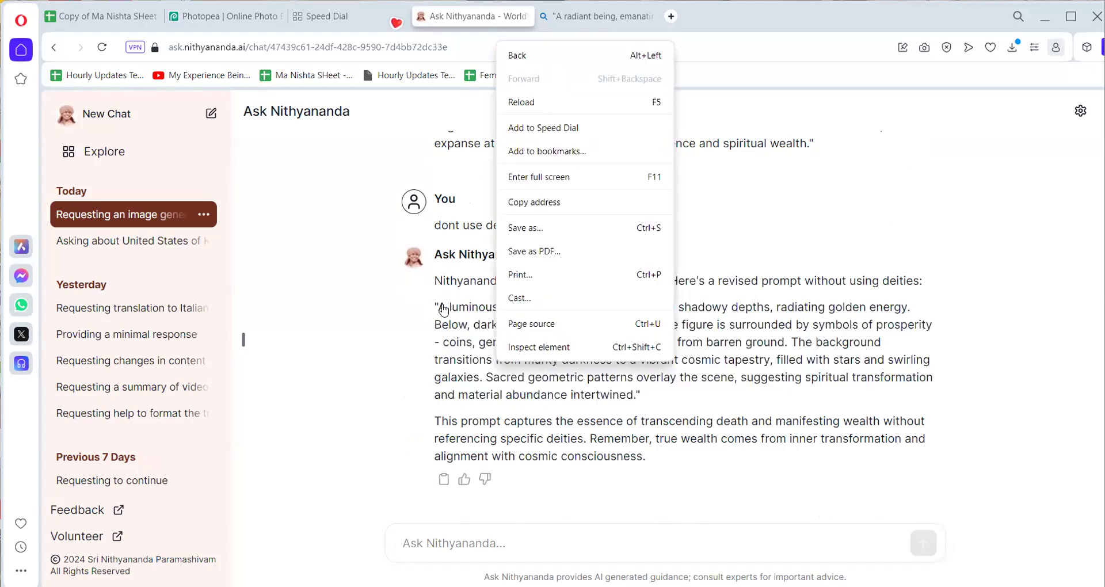
pyautogui.moveTo(465, 343); pyautogui.dragTo(472, 342)
pyautogui.click(436, 320)
pyautogui.moveTo(438, 306); pyautogui.dragTo(690, 396)
pyautogui.rightClick(552, 340)
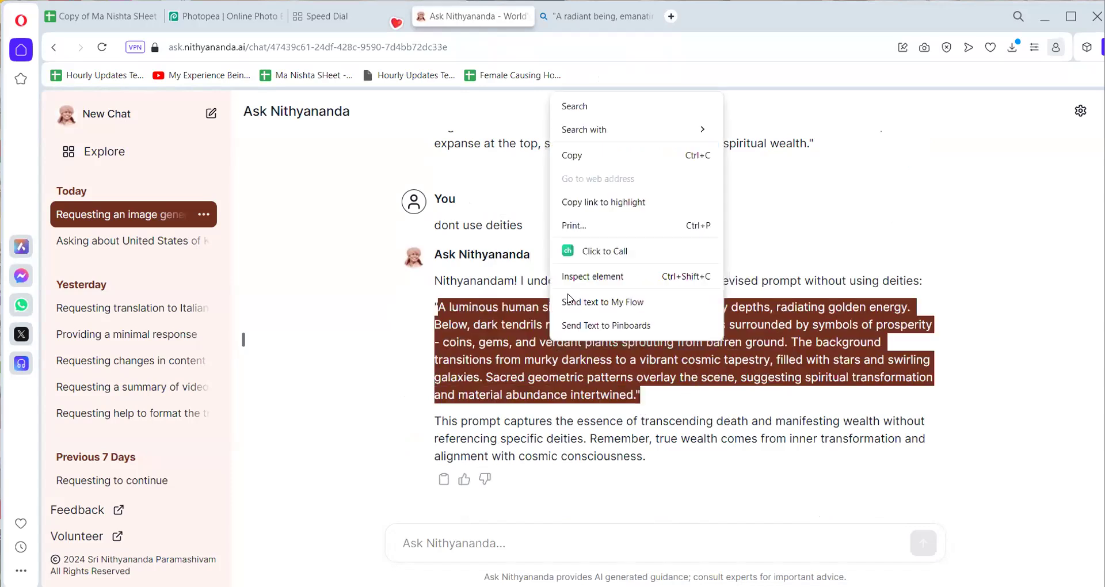
pyautogui.click(574, 156)
pyautogui.click(576, 17)
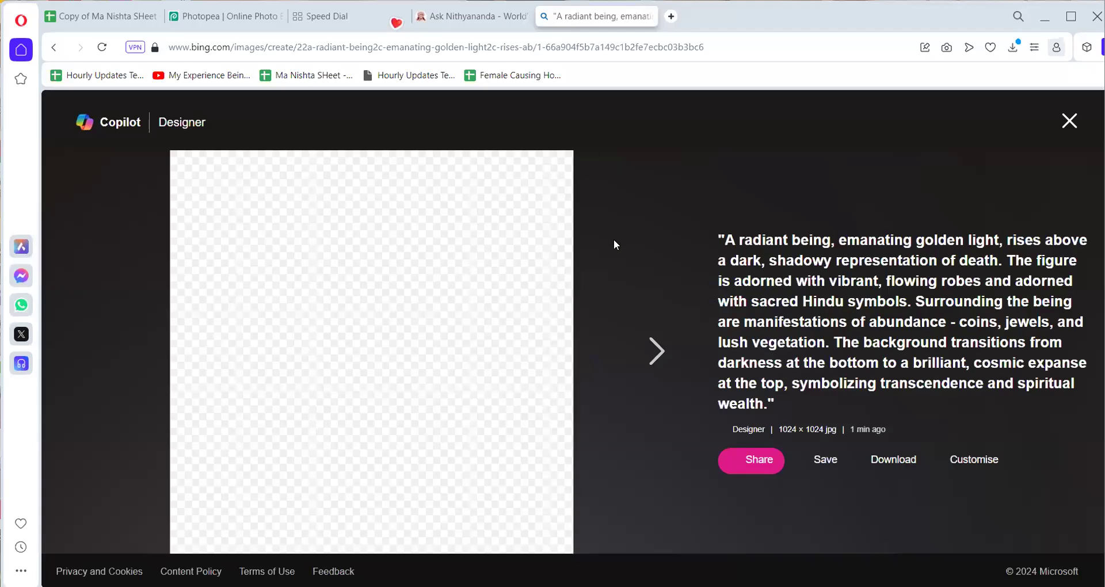
# Close the opened image, replace the Image Creator prompt with the copied luminous human silhouette prompt, and generate new images.
pyautogui.click(472, 16)
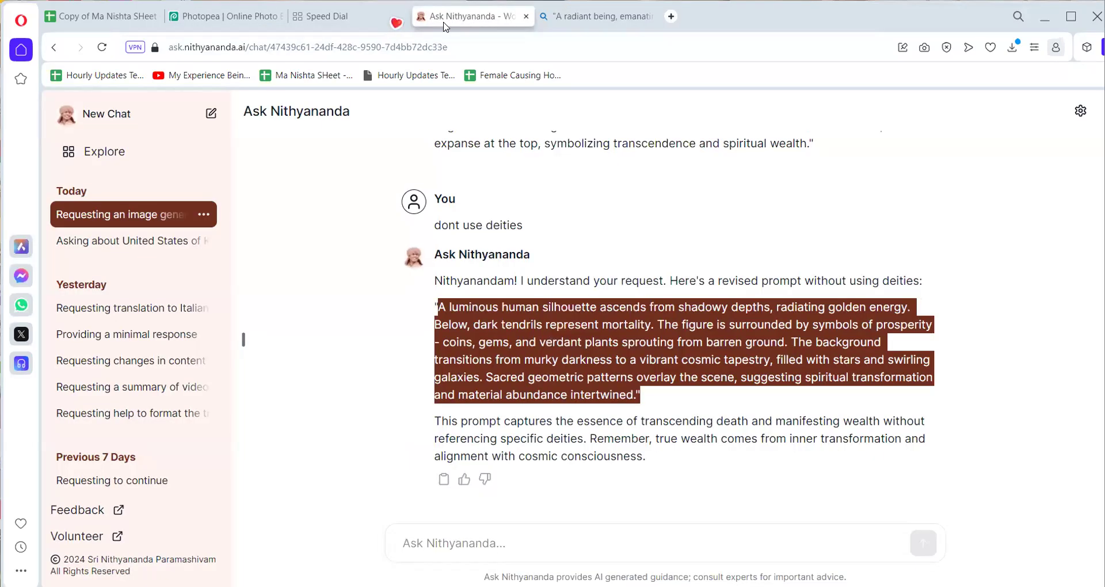
pyautogui.click(574, 17)
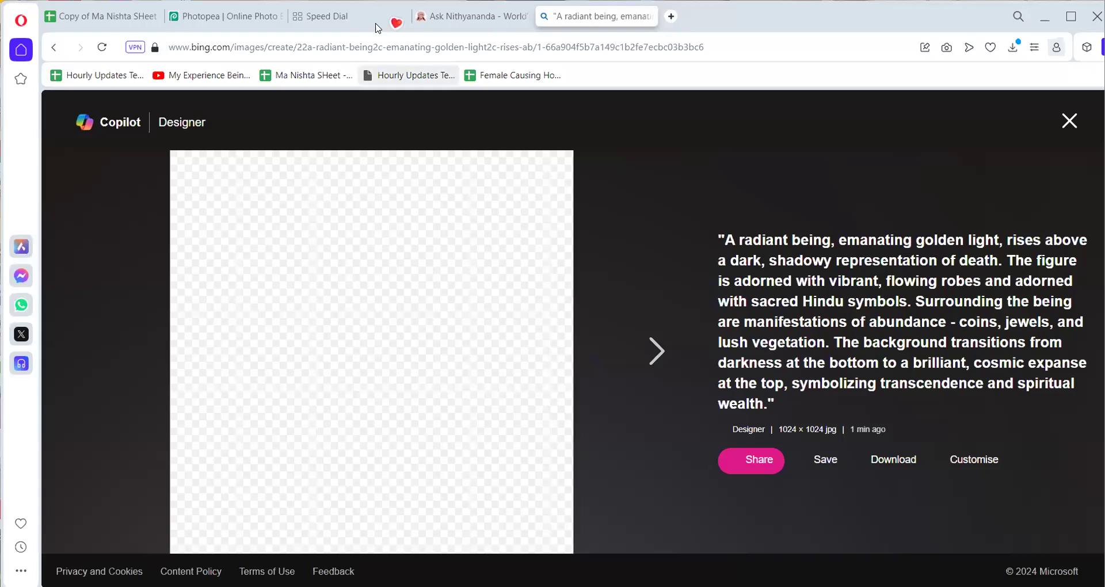
pyautogui.click(429, 22)
pyautogui.click(613, 22)
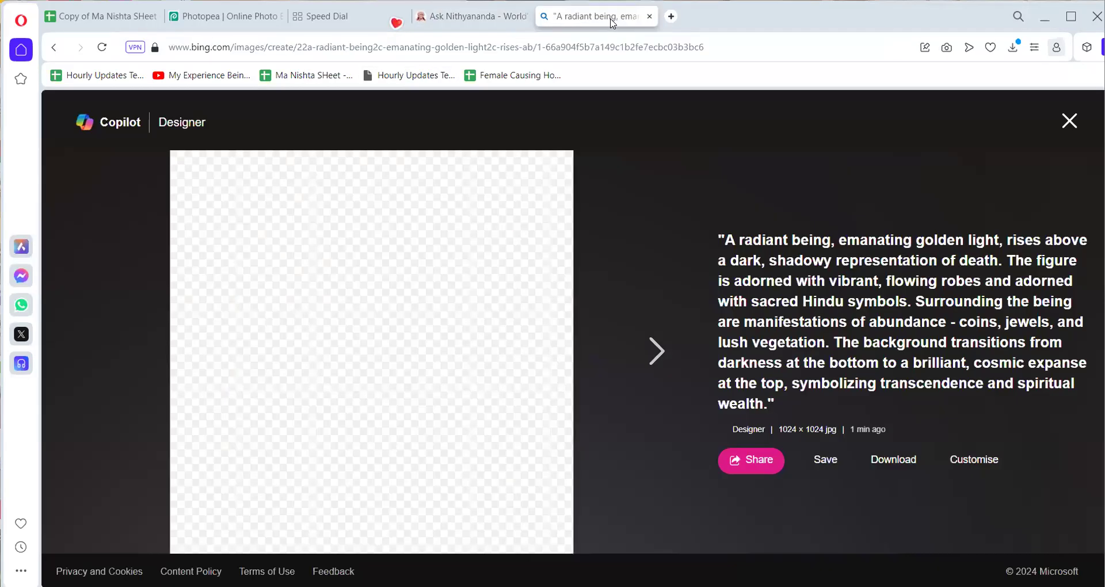
pyautogui.click(1072, 122)
pyautogui.rightClick(369, 175)
pyautogui.click(396, 266)
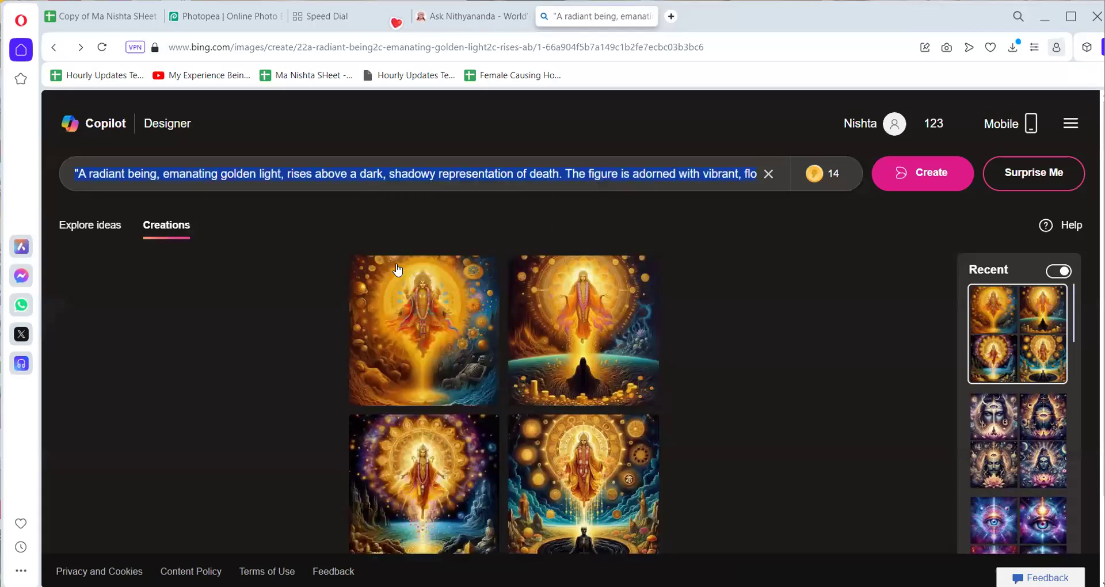
pyautogui.click(903, 171)
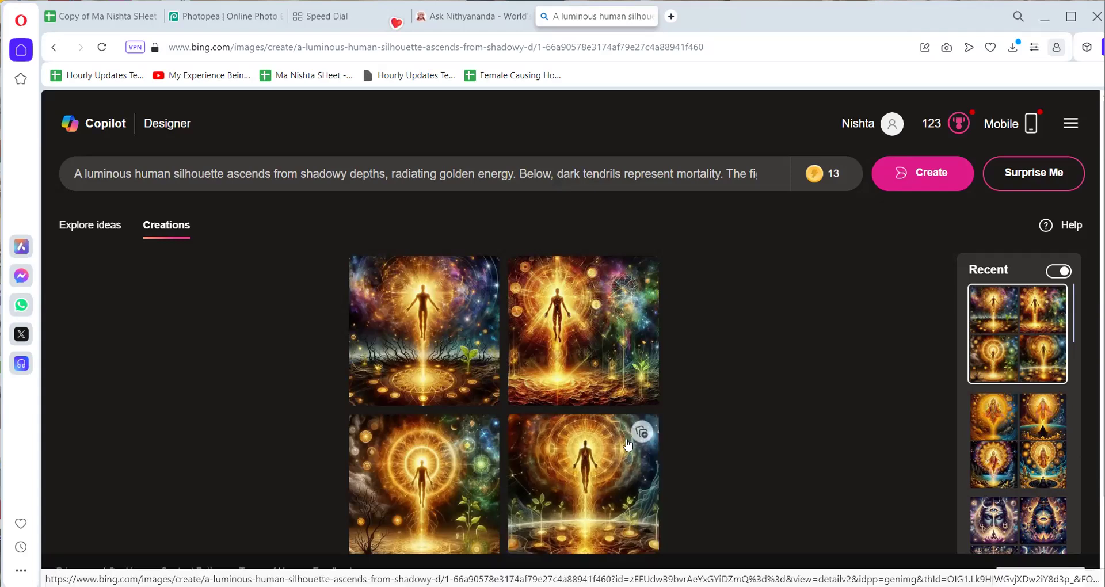
# Review the chatbot's earlier prompts against the generated silhouette images, and open the second image.
pyautogui.click(435, 18)
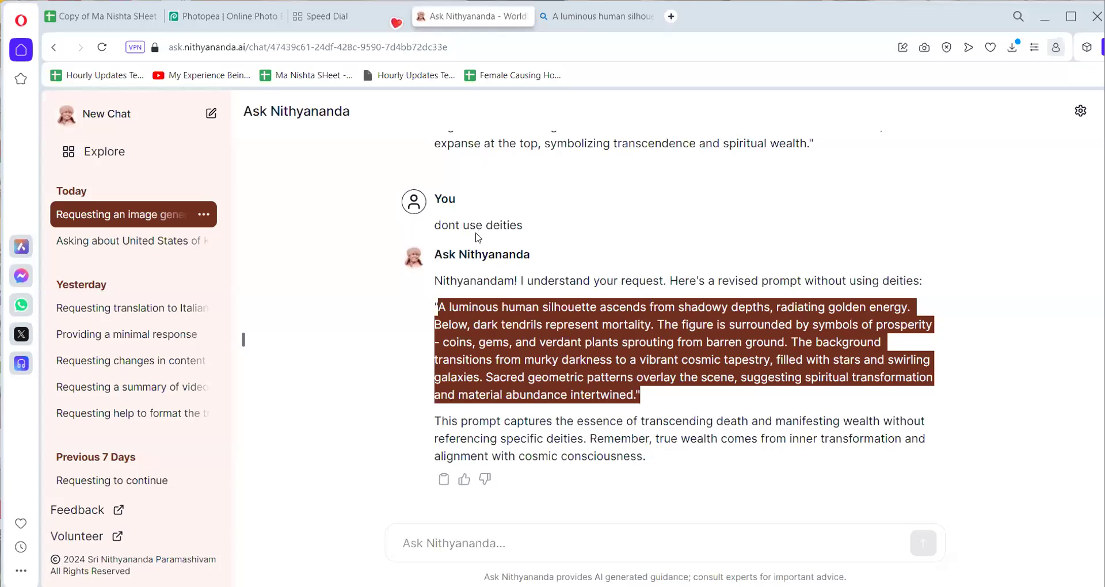
pyautogui.scroll(4, 478, 236)
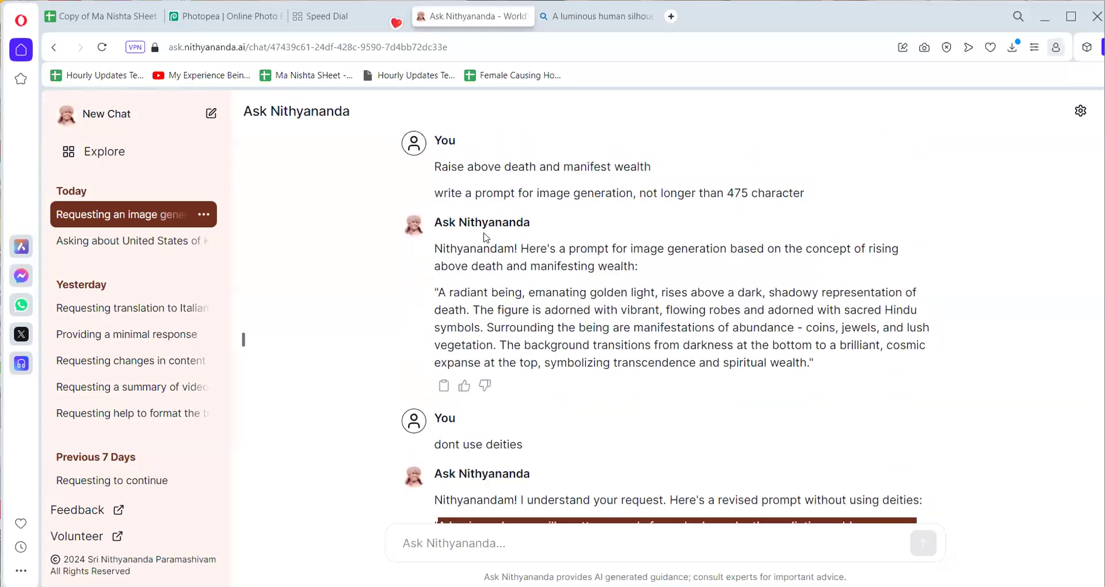
pyautogui.scroll(-1, 485, 238)
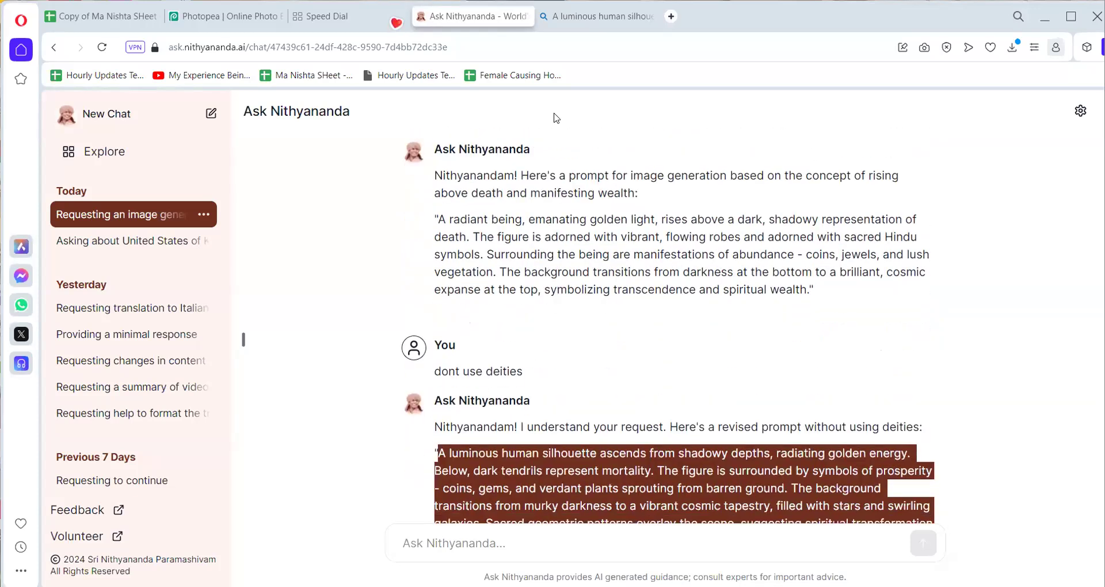
pyautogui.click(599, 16)
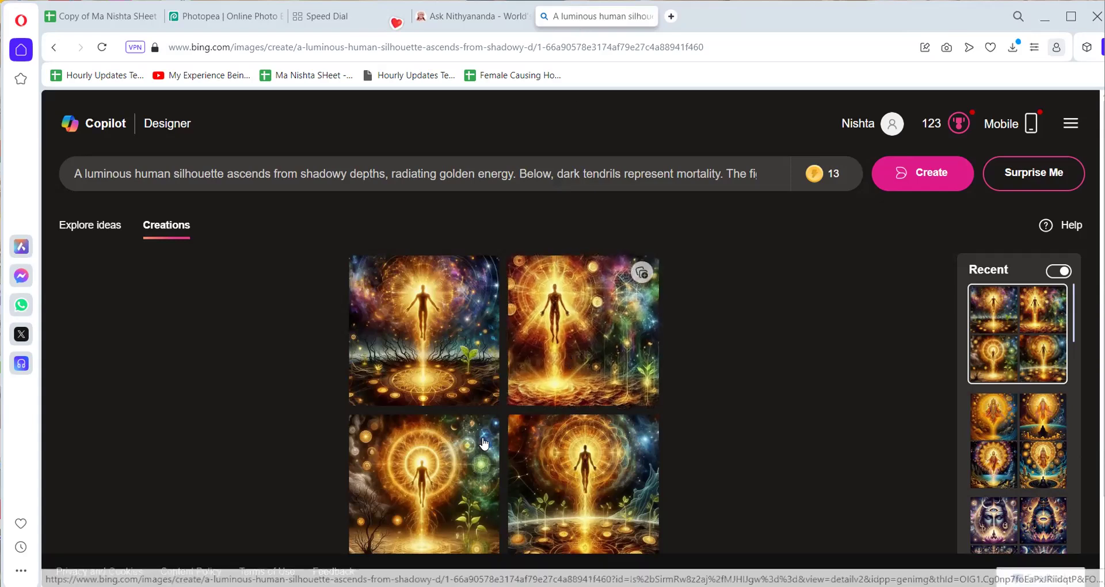
pyautogui.scroll(-2, 527, 449)
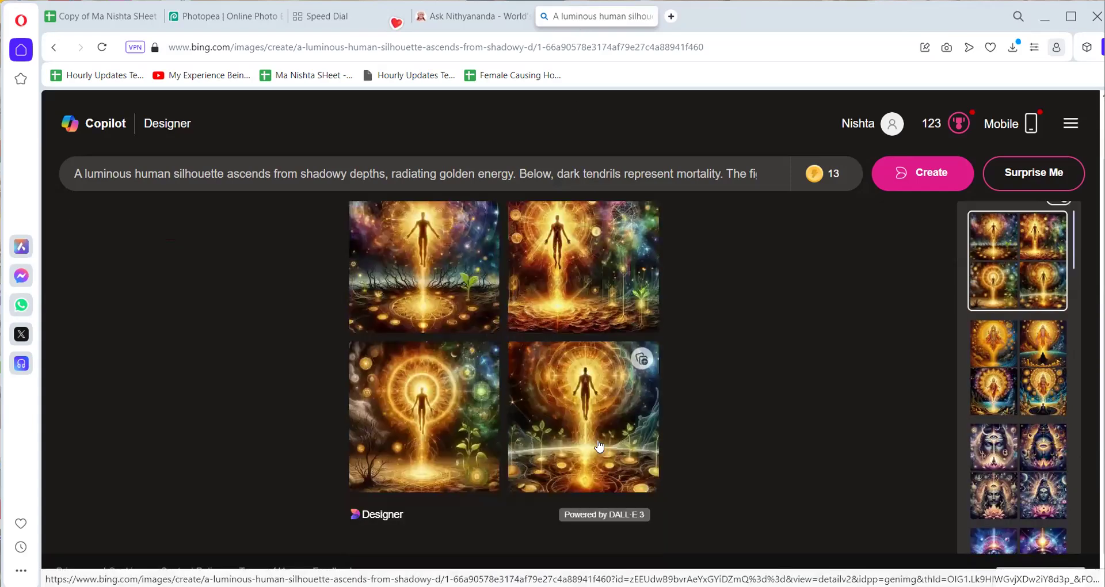
pyautogui.scroll(1, 469, 378)
pyautogui.scroll(1, 439, 357)
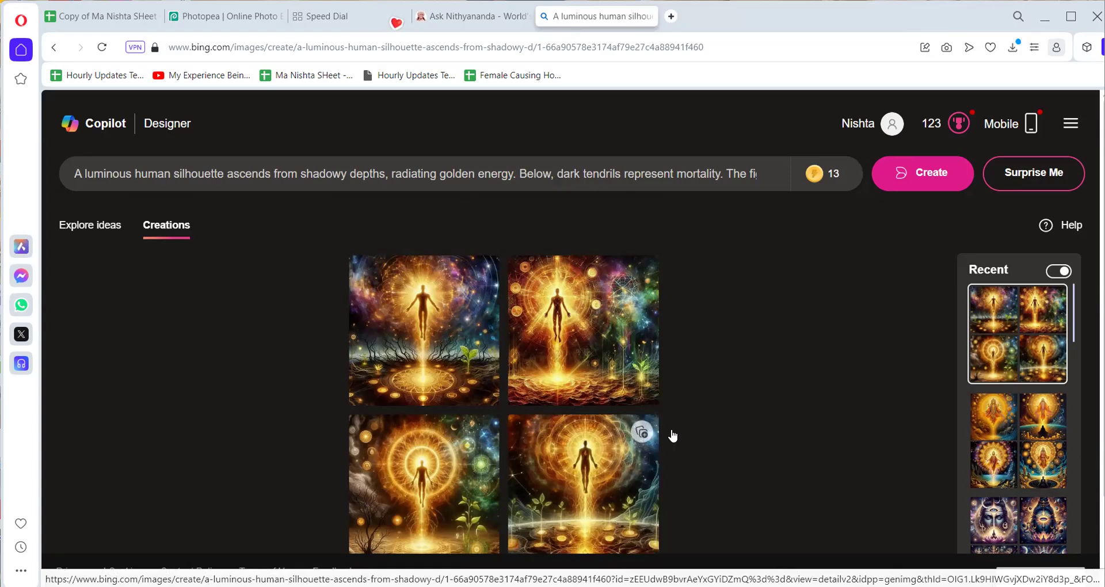
pyautogui.click(599, 375)
# Ask the Ask Nithyananda chatbot to revise the image prompt with "add hindu reference".
pyautogui.click(459, 19)
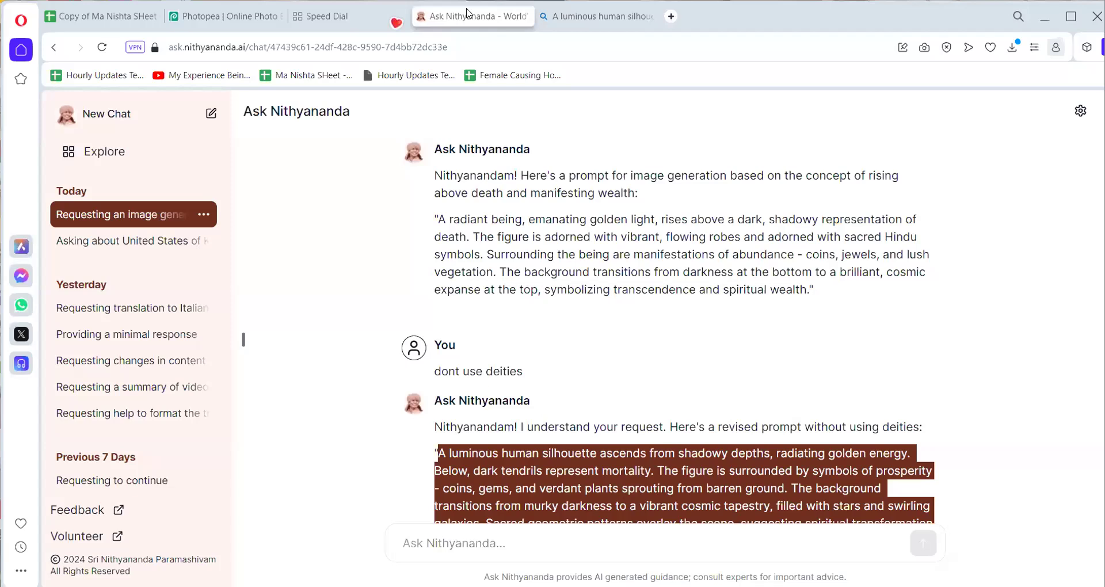
pyautogui.click(487, 510)
pyautogui.write('add hindu e')
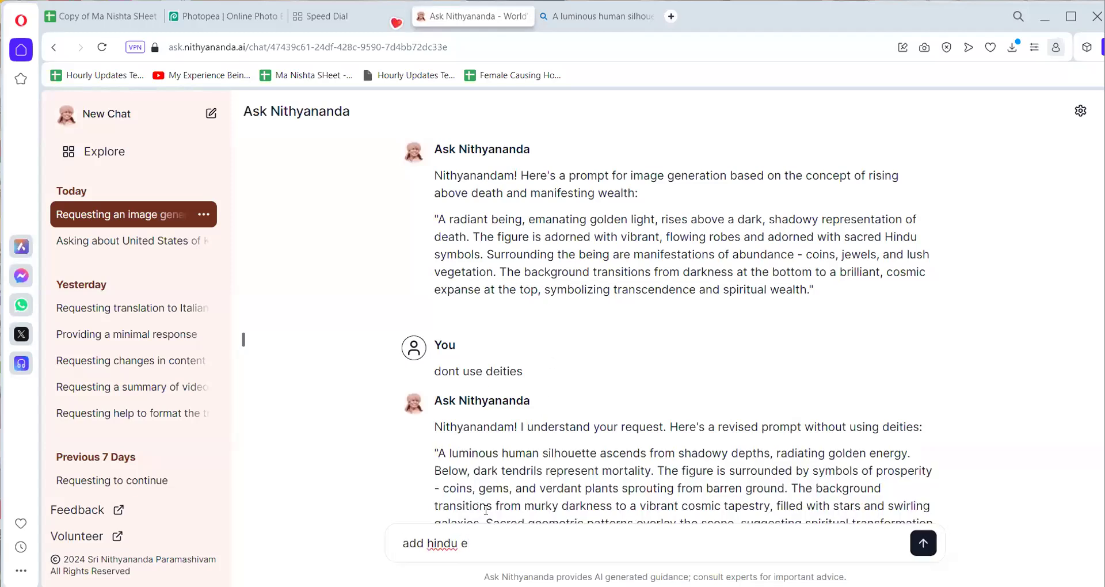
pyautogui.press('BackSpace')
pyautogui.write('reference')
pyautogui.press('Return')
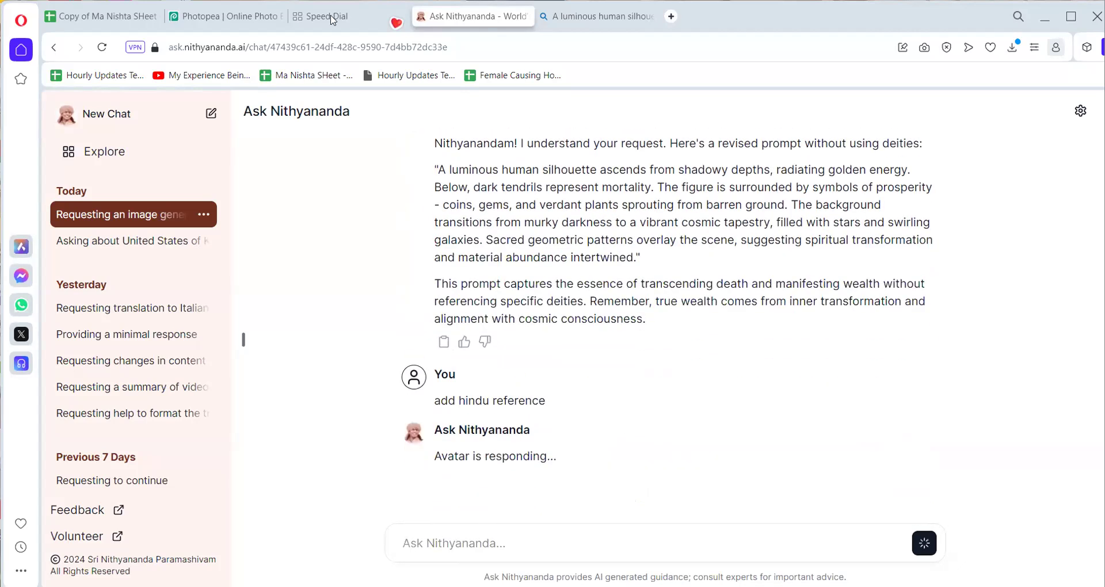
# Check the opened silhouette image in Image Creator and read the chatbot's enhanced prompt with Hindu references.
pyautogui.click(601, 17)
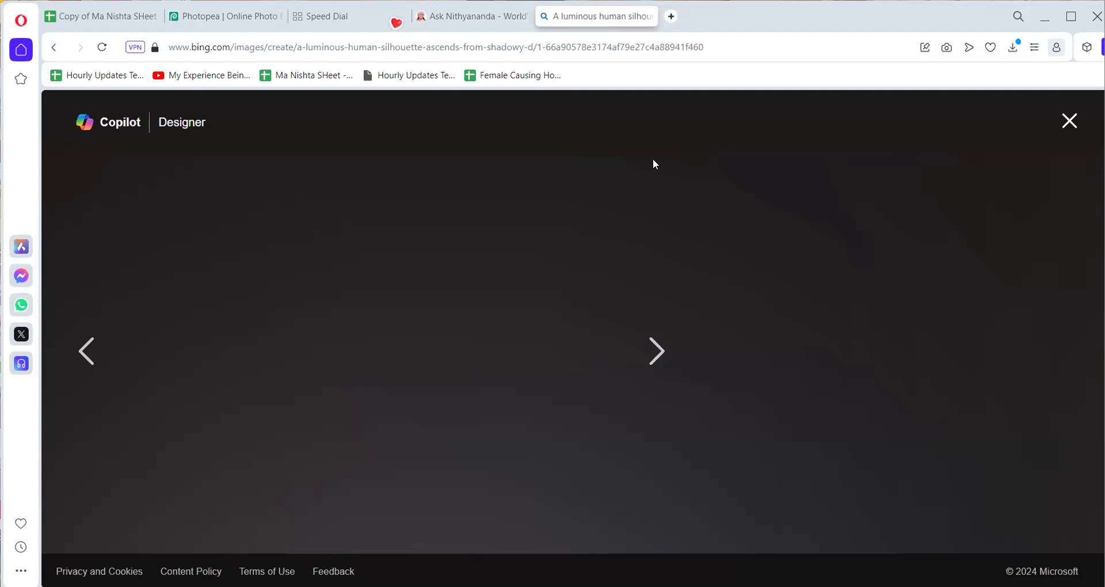
pyautogui.click(461, 19)
pyautogui.click(588, 21)
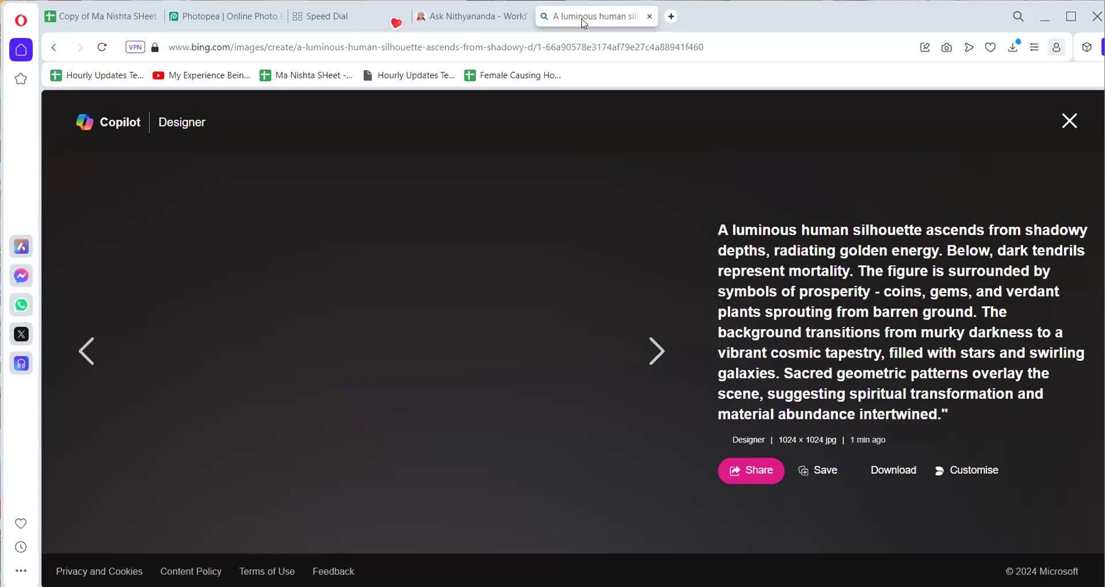
pyautogui.hotkey('ctrl', 'shift', 'Tab')
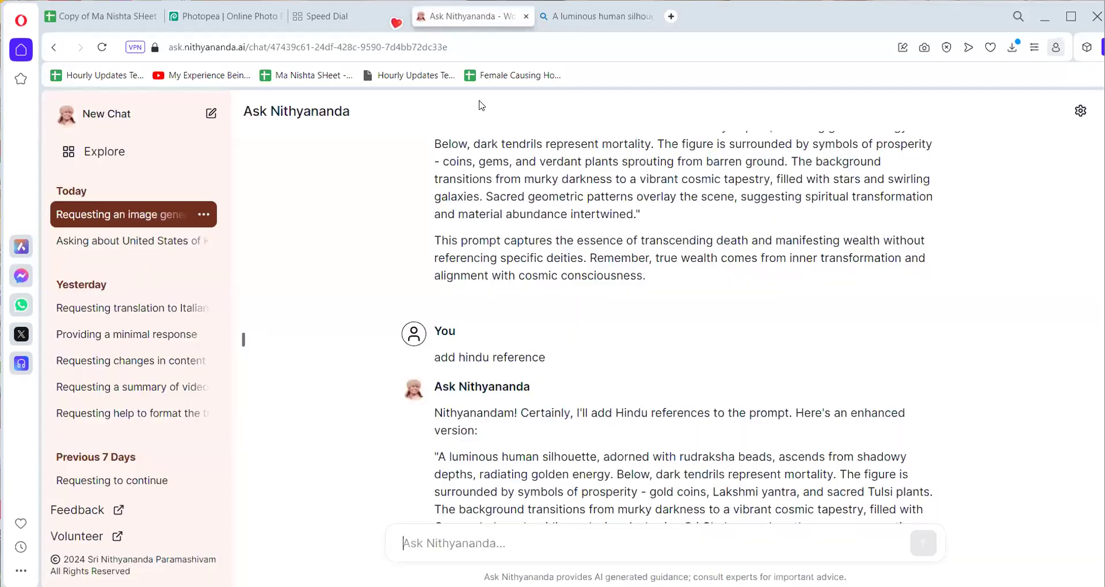
pyautogui.scroll(-3, 668, 323)
pyautogui.click(579, 18)
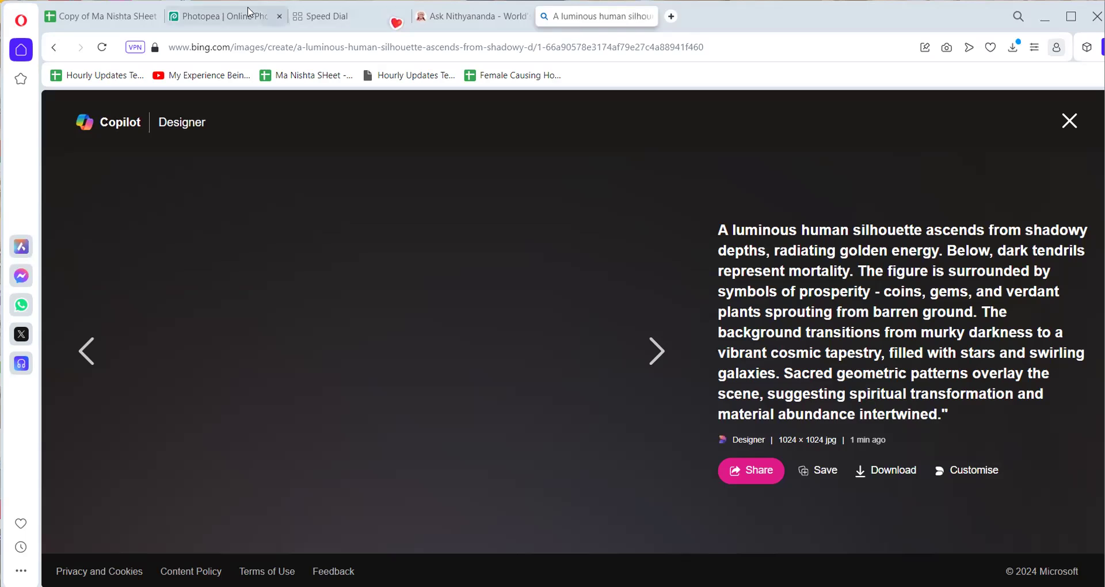
# Switch to Photopea and examine the PSM3 poster down to its footer.
pyautogui.click(230, 23)
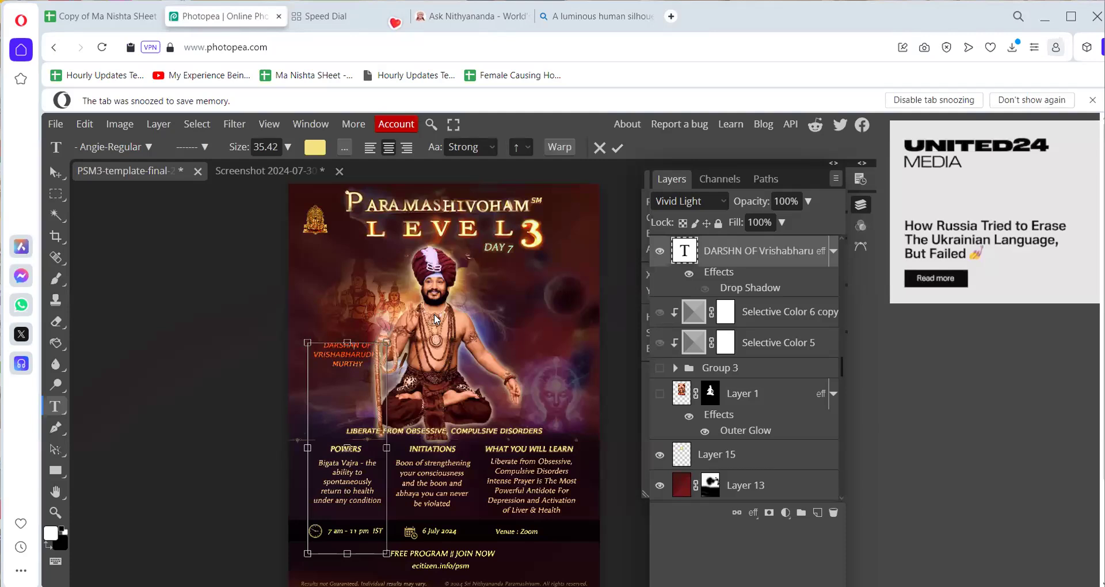
pyautogui.hotkey('ctrl', 'Tab')
pyautogui.click(230, 23)
pyautogui.scroll(-1, 573, 352)
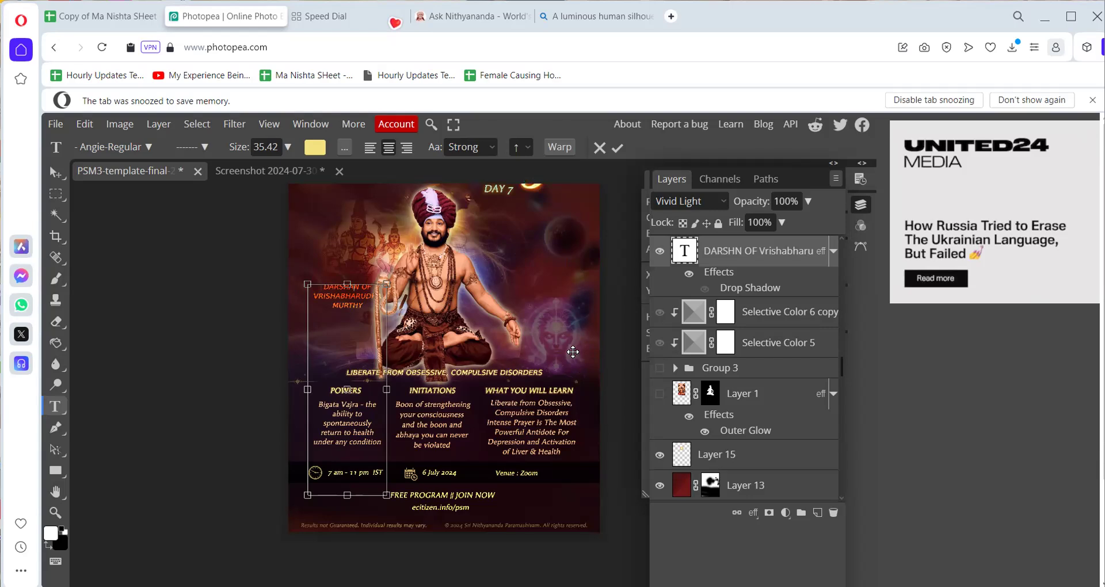